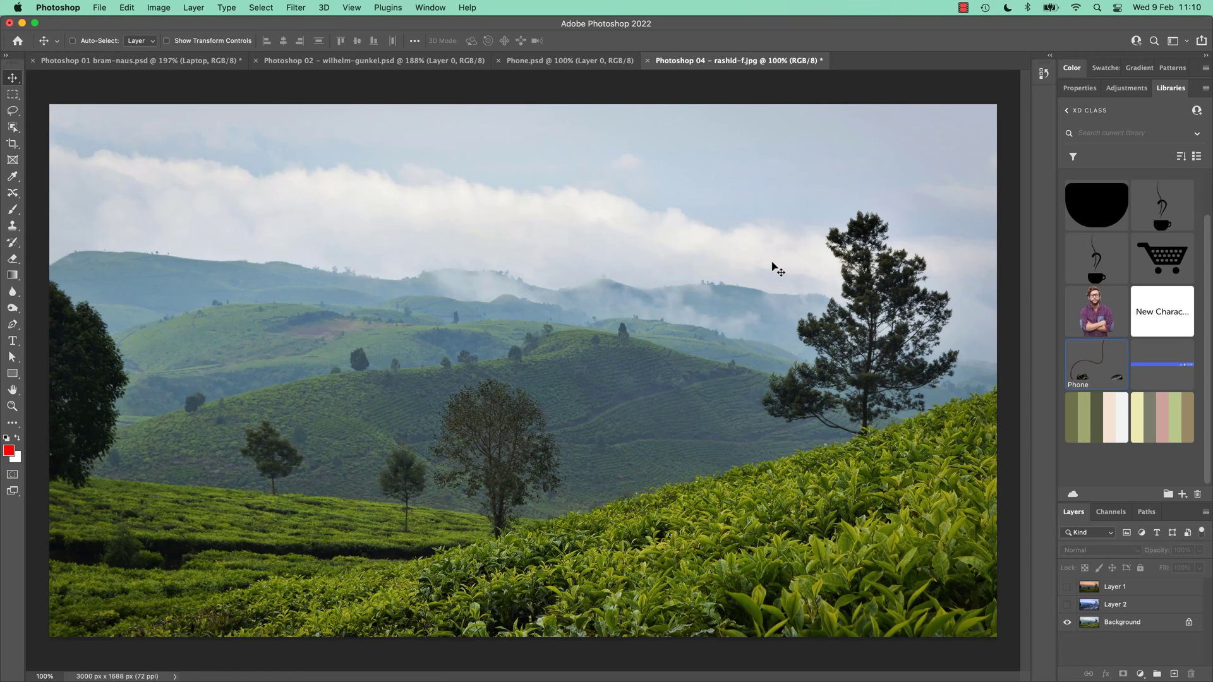
Step: Compare the seasonal versions of the landscape by toggling the visibility of Layer 2 and Layer 1
{"action": "left_click", "coordinate": [1066, 606]}
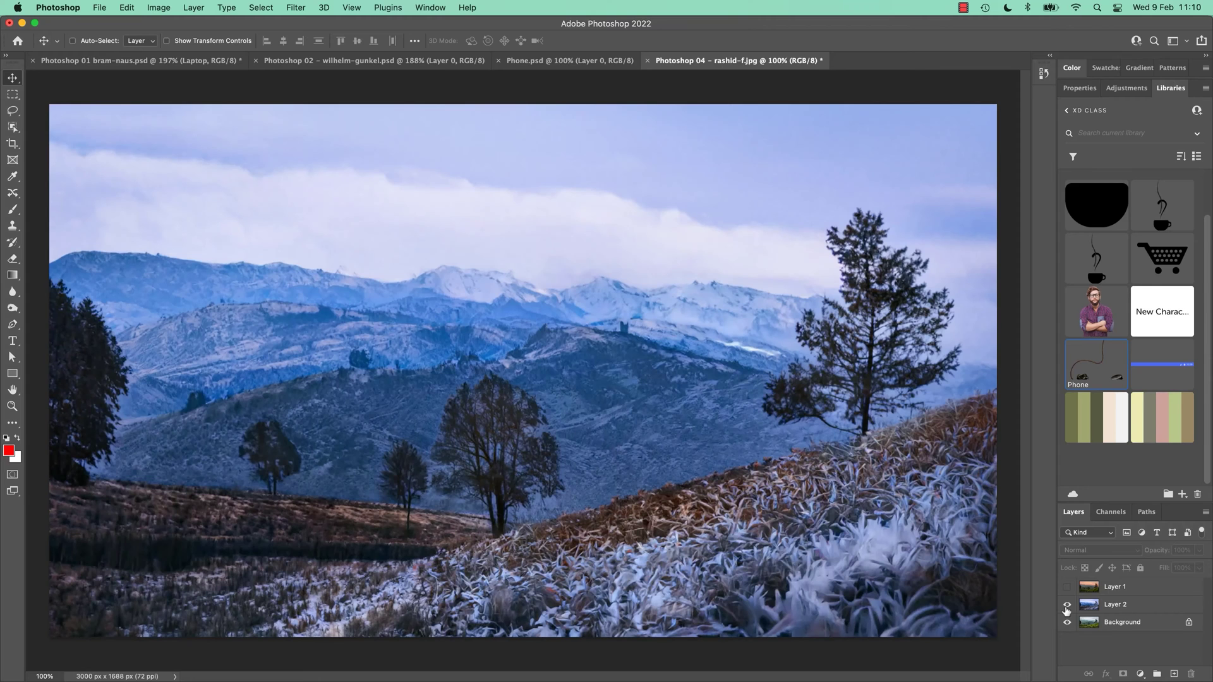
{"action": "left_click", "coordinate": [1067, 586]}
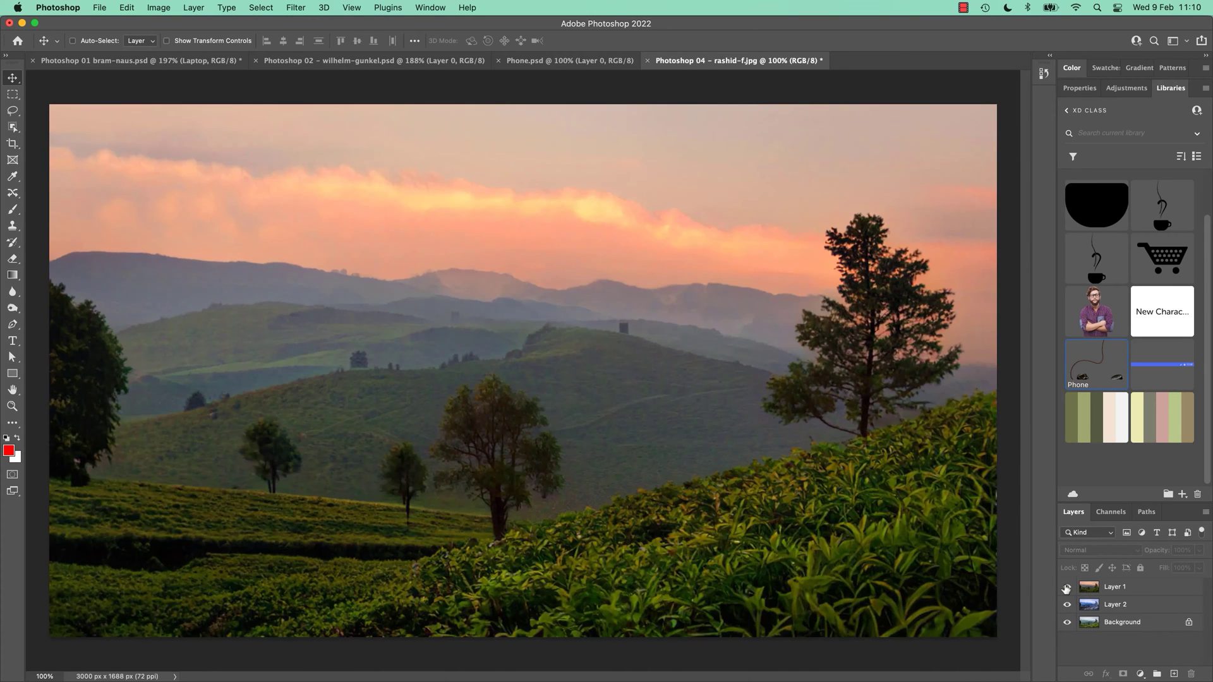
{"action": "left_click", "coordinate": [1066, 587]}
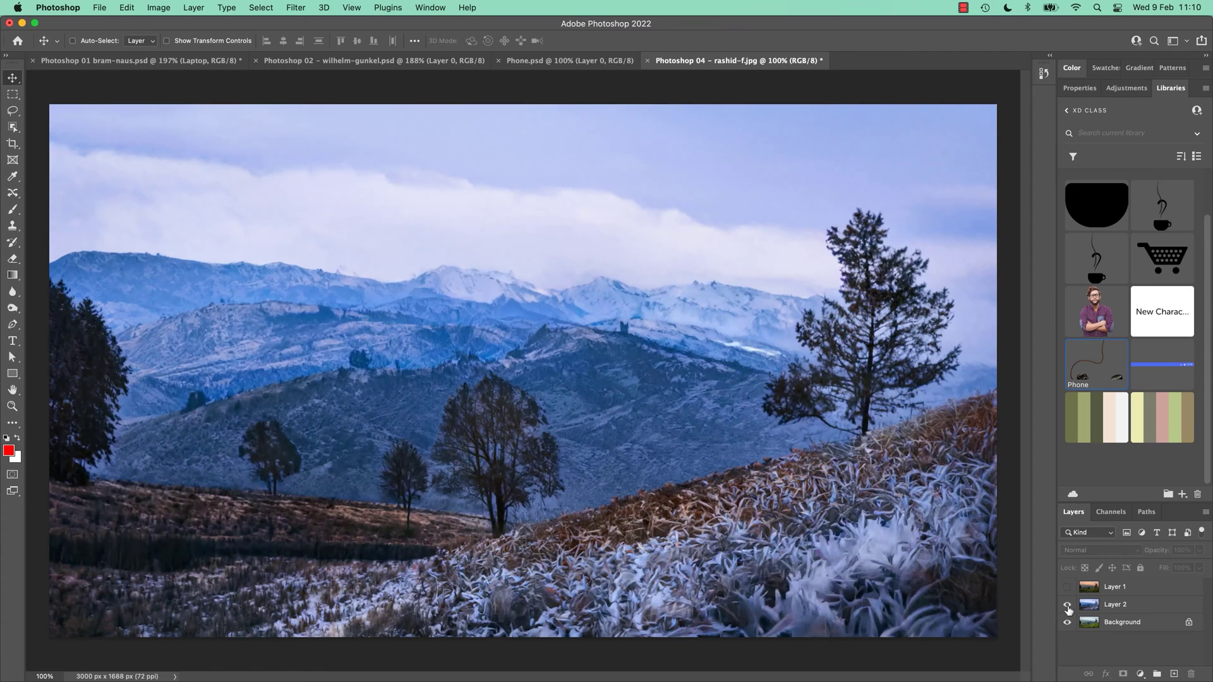
{"action": "left_click", "coordinate": [1067, 605]}
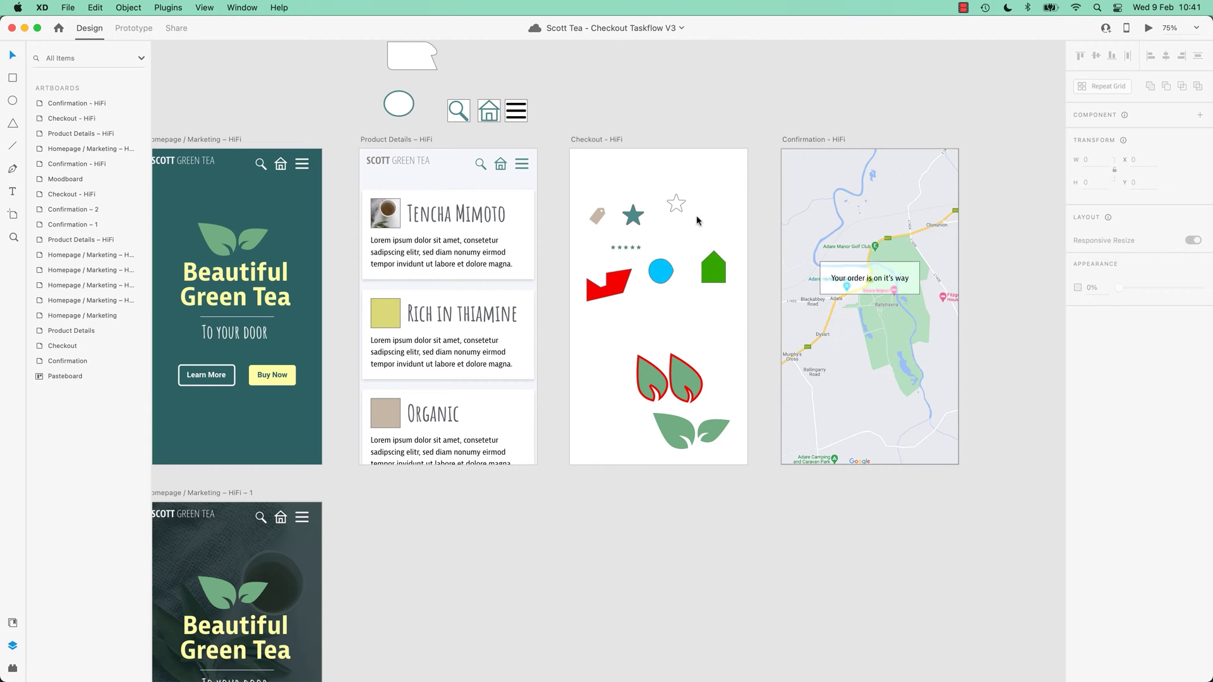
{"action": "left_click", "coordinate": [634, 216]}
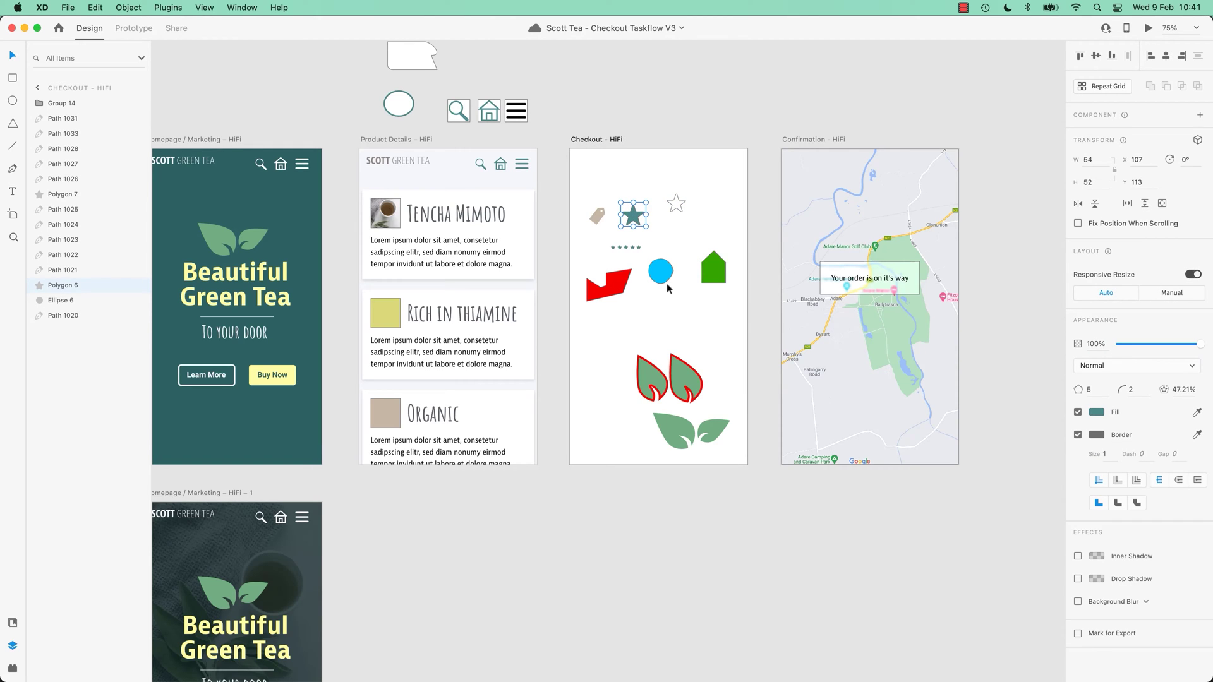
{"action": "left_click", "coordinate": [678, 305]}
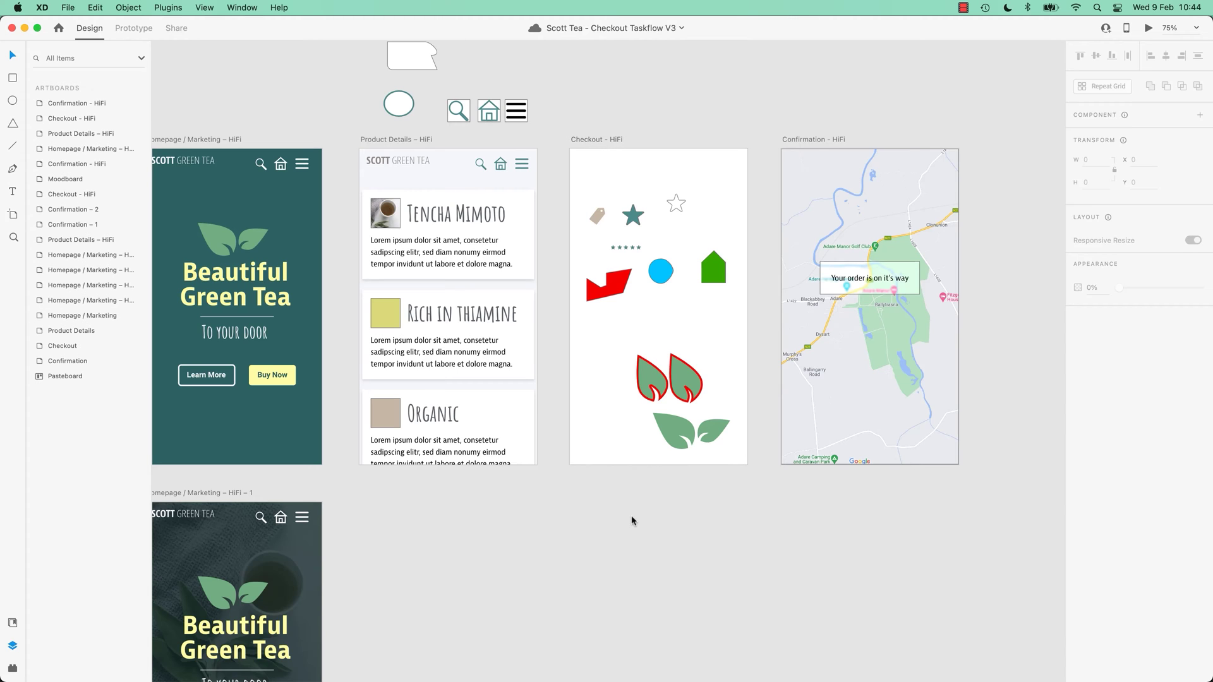
Step: Import the file Photoshop 01 bram-naus.psd into the design document
{"action": "left_click_drag", "start_coordinate": [647, 572], "coordinate": [656, 397]}
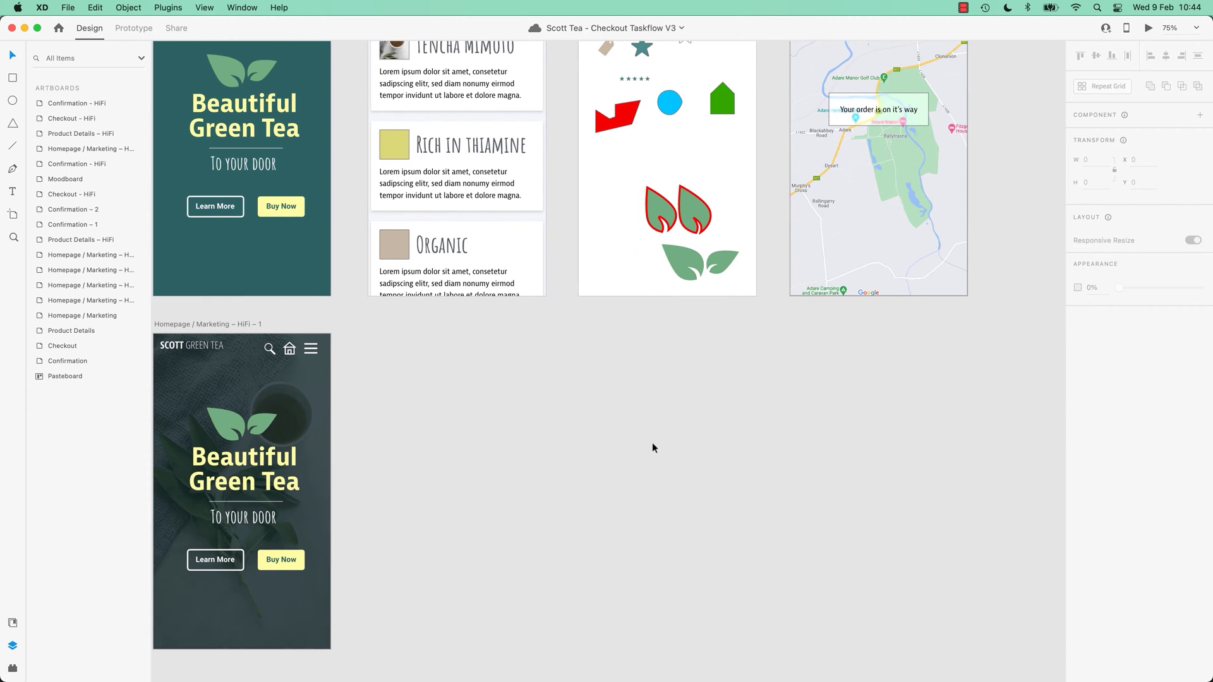
{"action": "left_click", "coordinate": [66, 8]}
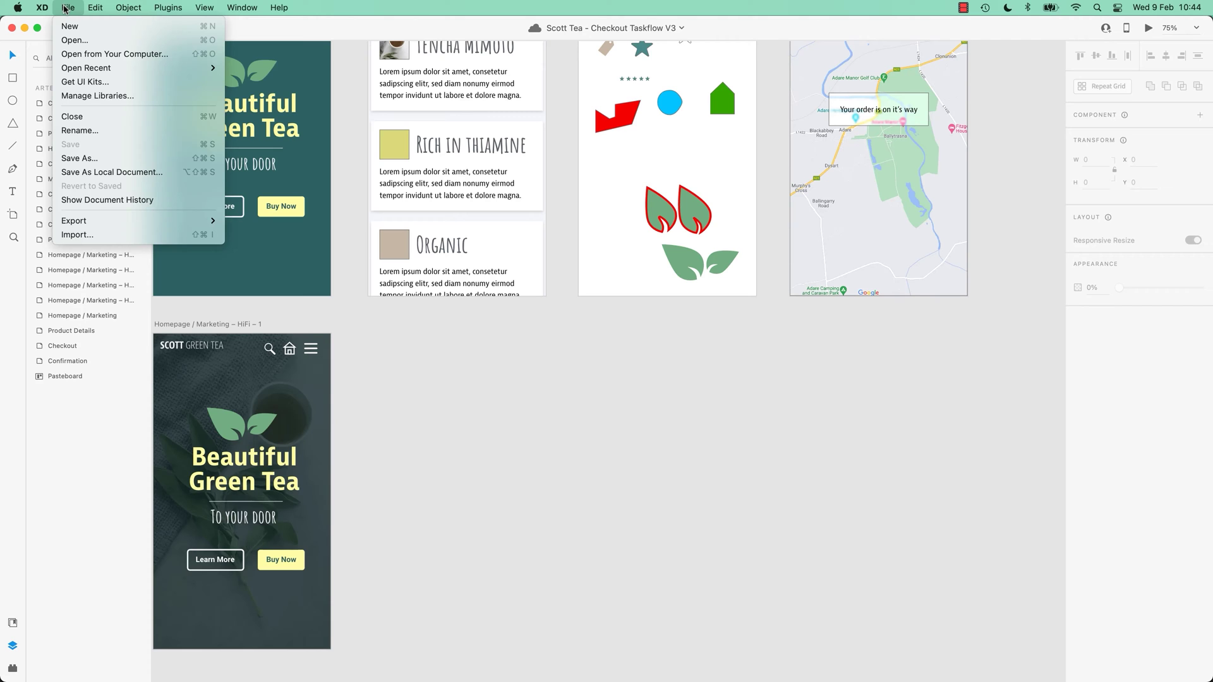
{"action": "left_click", "coordinate": [97, 236]}
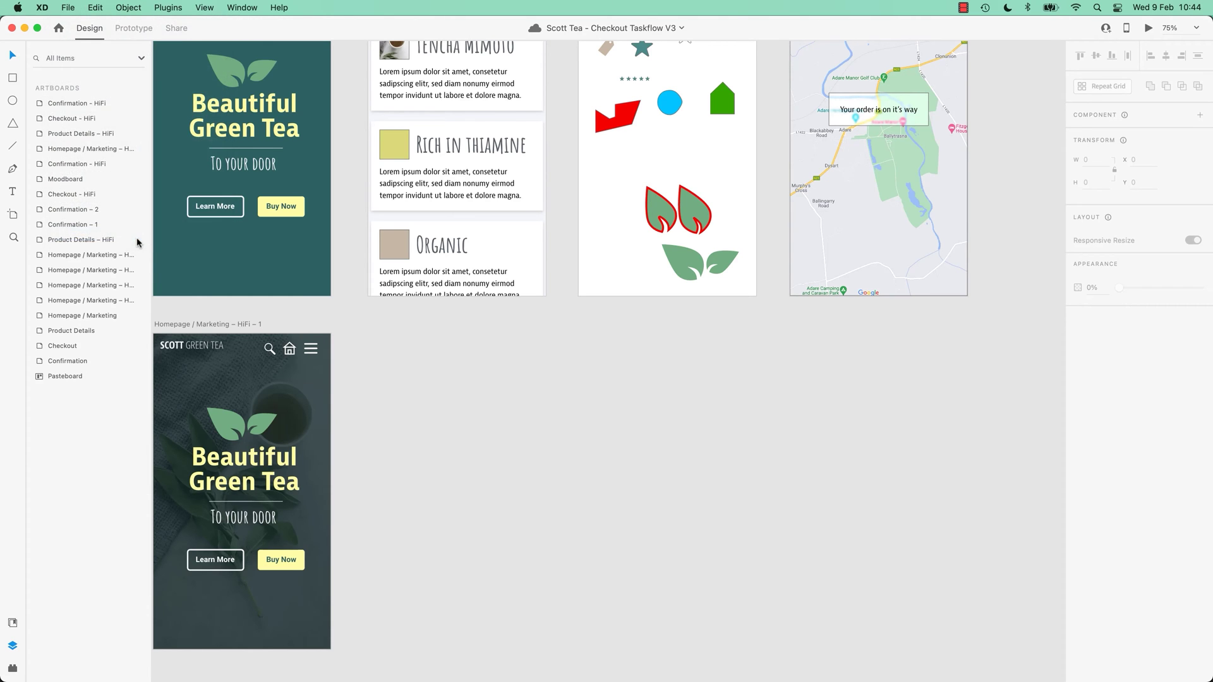
{"action": "scroll", "coordinate": [534, 420], "scroll_direction": "down", "scroll_amount": 2}
{"action": "scroll", "coordinate": [533, 421], "scroll_direction": "down", "scroll_amount": 5}
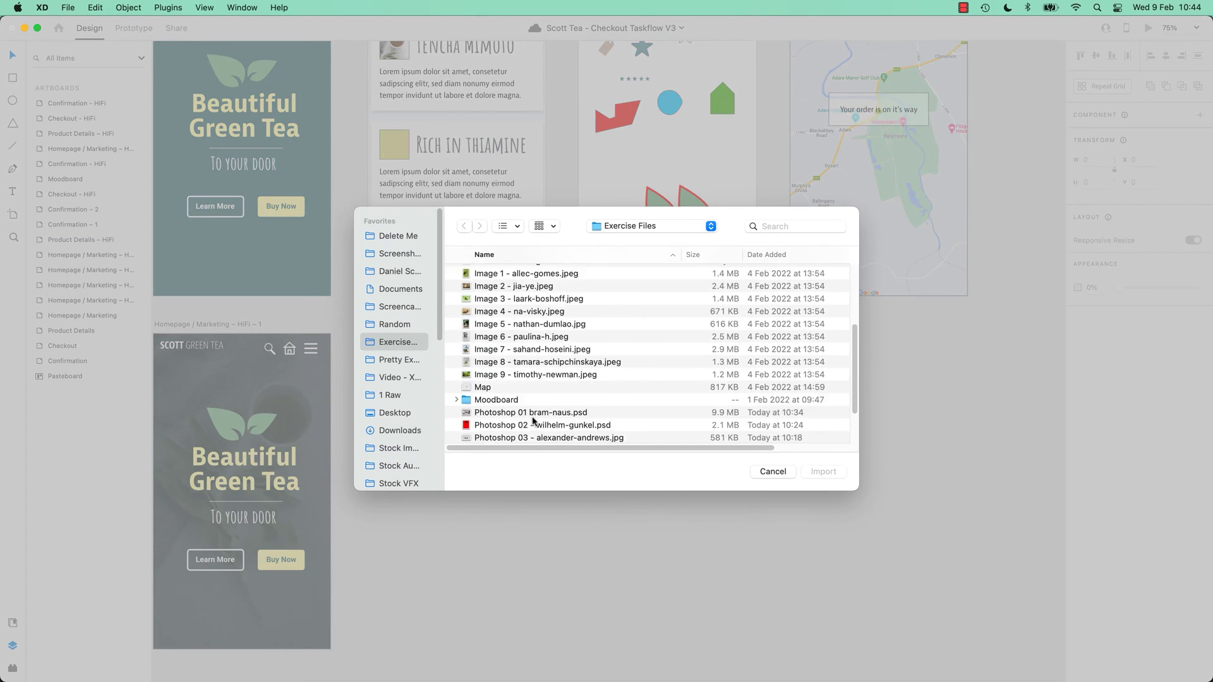
{"action": "left_click", "coordinate": [553, 343]}
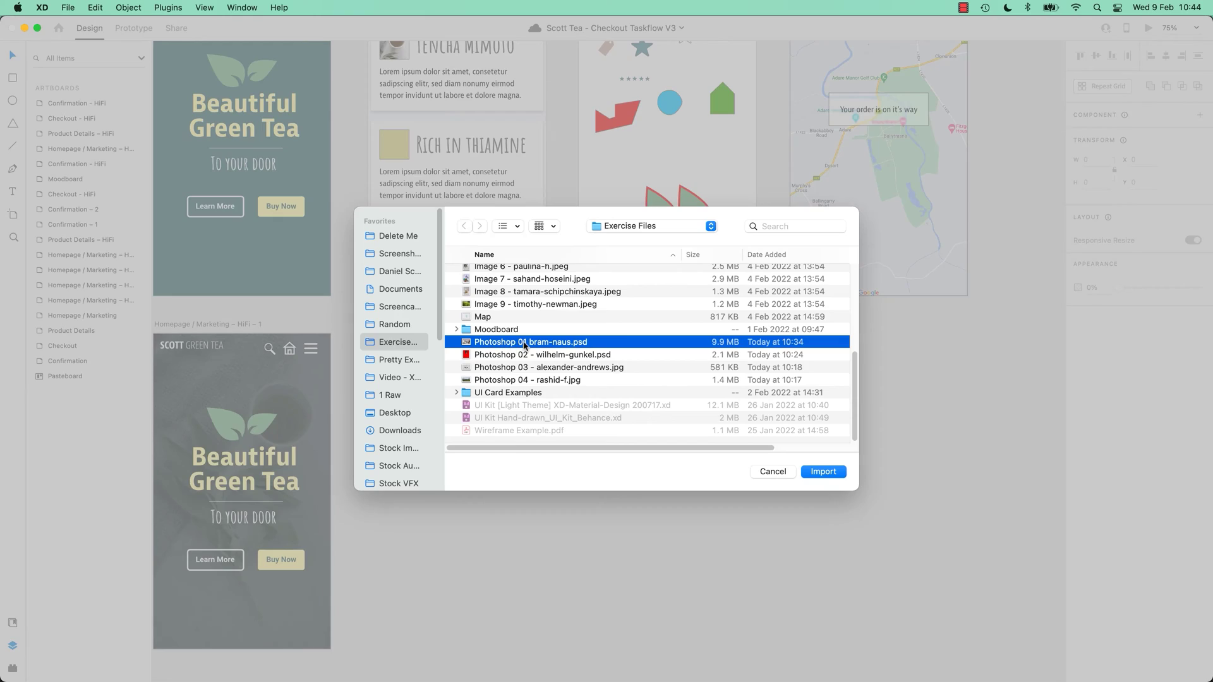
{"action": "left_click", "coordinate": [821, 473]}
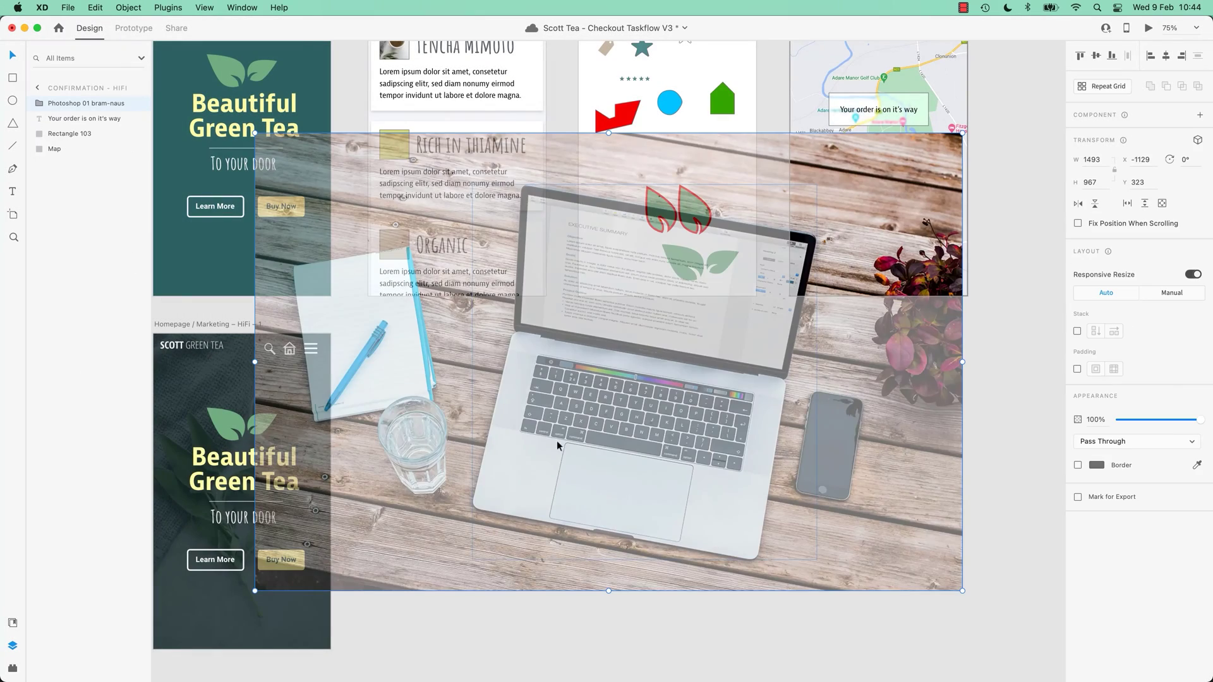
Step: Move the imported laptop image off the artboards to the empty pasteboard below them, at about X 500, Y 1848
{"action": "left_click_drag", "start_coordinate": [556, 441], "coordinate": [695, 634]}
{"action": "left_click_drag", "start_coordinate": [823, 536], "coordinate": [675, 396]}
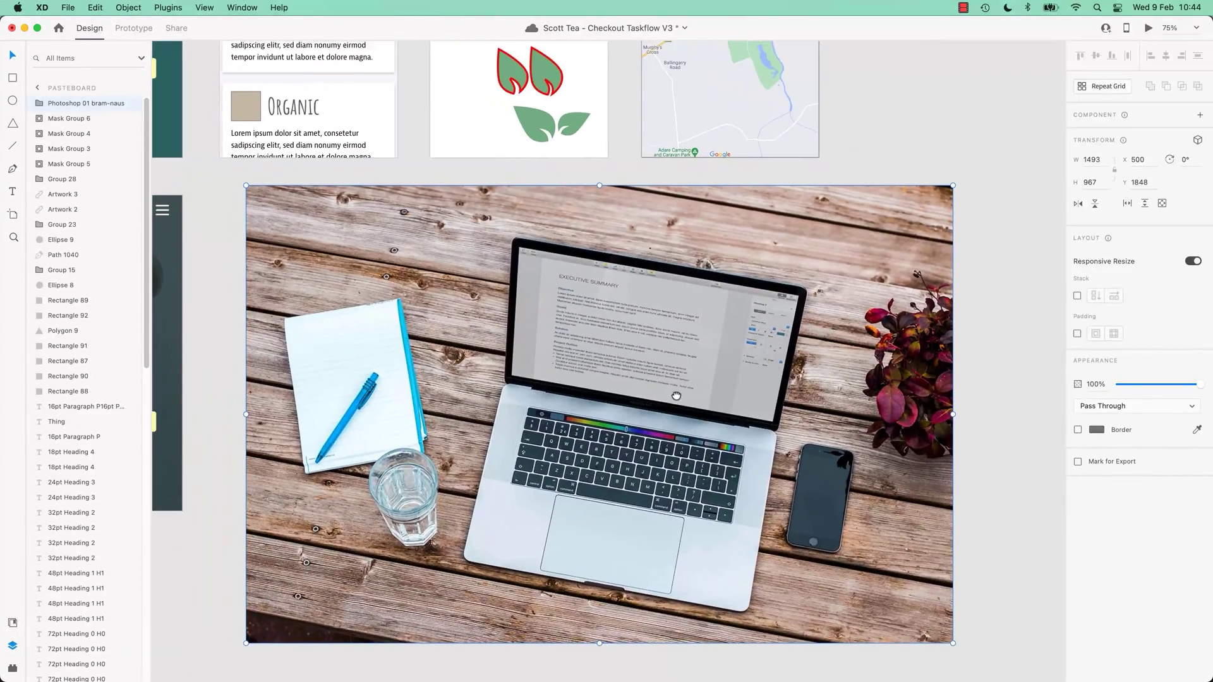
{"action": "scroll", "coordinate": [676, 396], "scroll_direction": "down", "scroll_amount": 1}
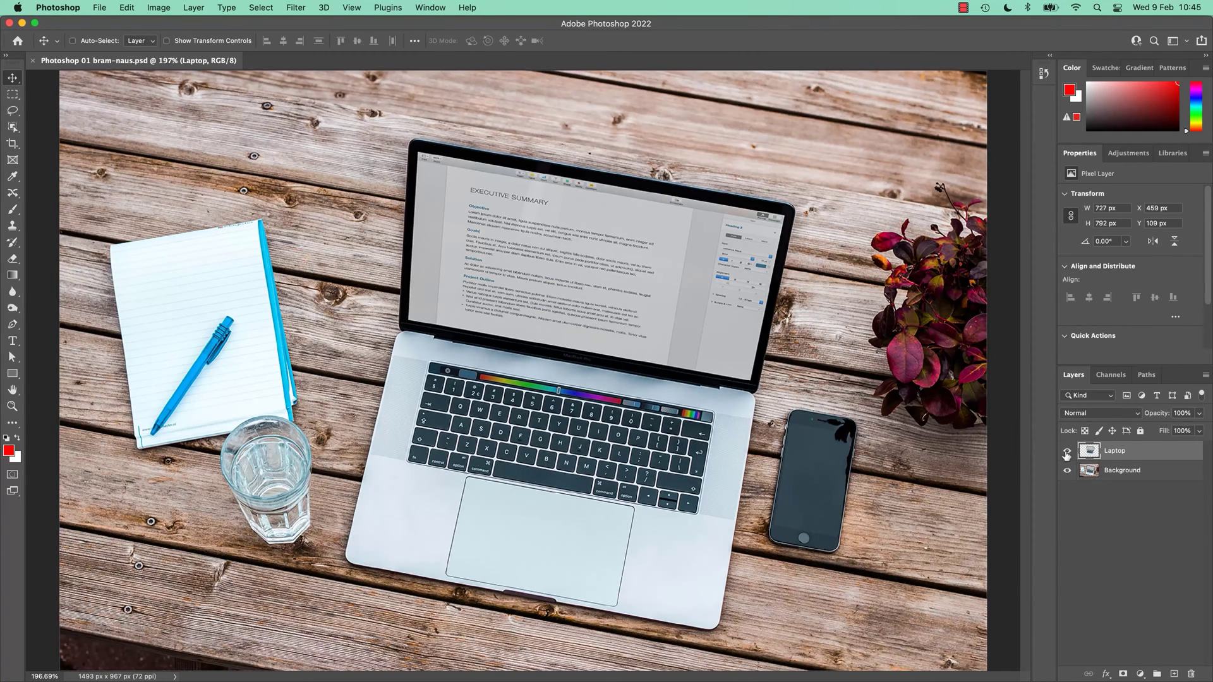
Step: Inspect the isolated Laptop layer by toggling the Background layer's visibility, leaving the Background shown
{"action": "left_click", "coordinate": [1069, 471]}
{"action": "left_click", "coordinate": [1069, 471]}
{"action": "left_click", "coordinate": [1068, 472]}
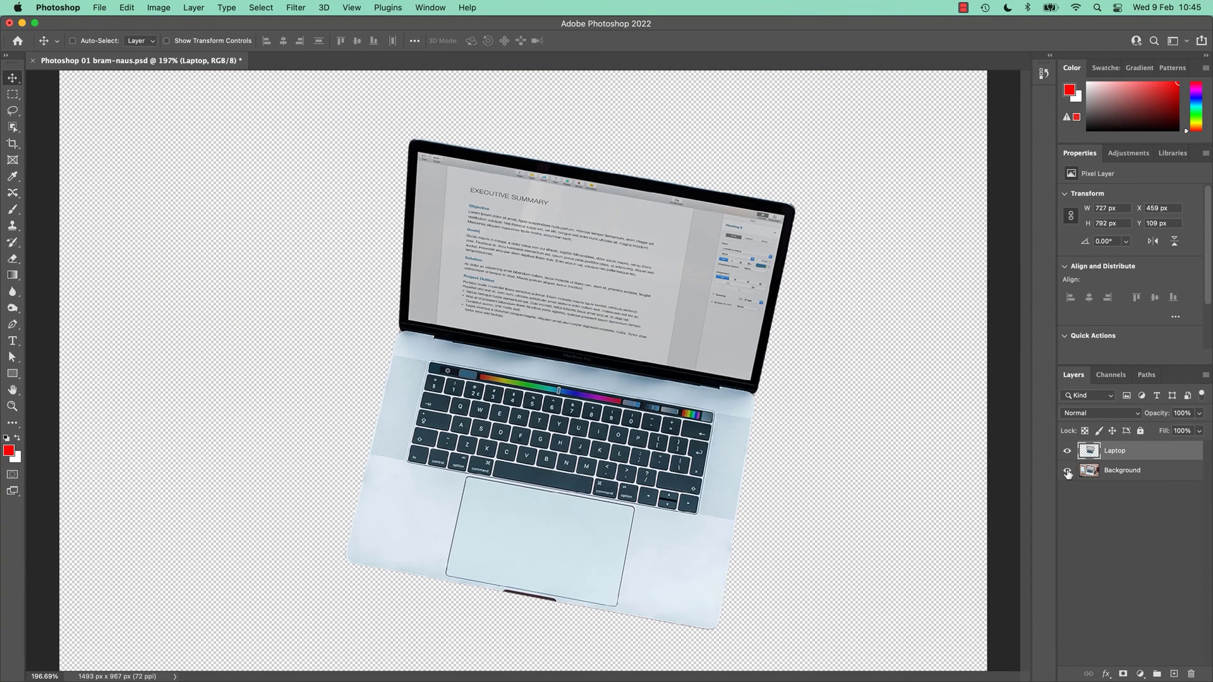
{"action": "left_click", "coordinate": [1067, 473]}
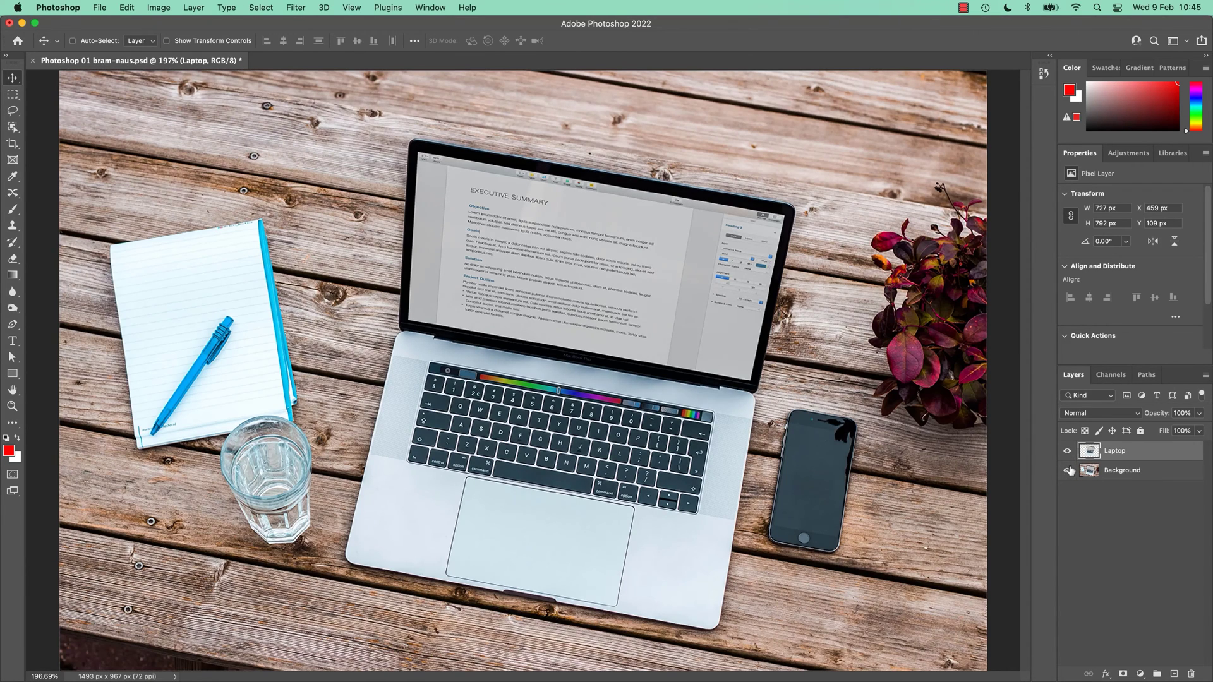
Step: Switch to Adobe XD and try deleting the wooden-table background inside the imported laptop group, undoing the deletion
{"action": "key", "text": "super+Tab"}
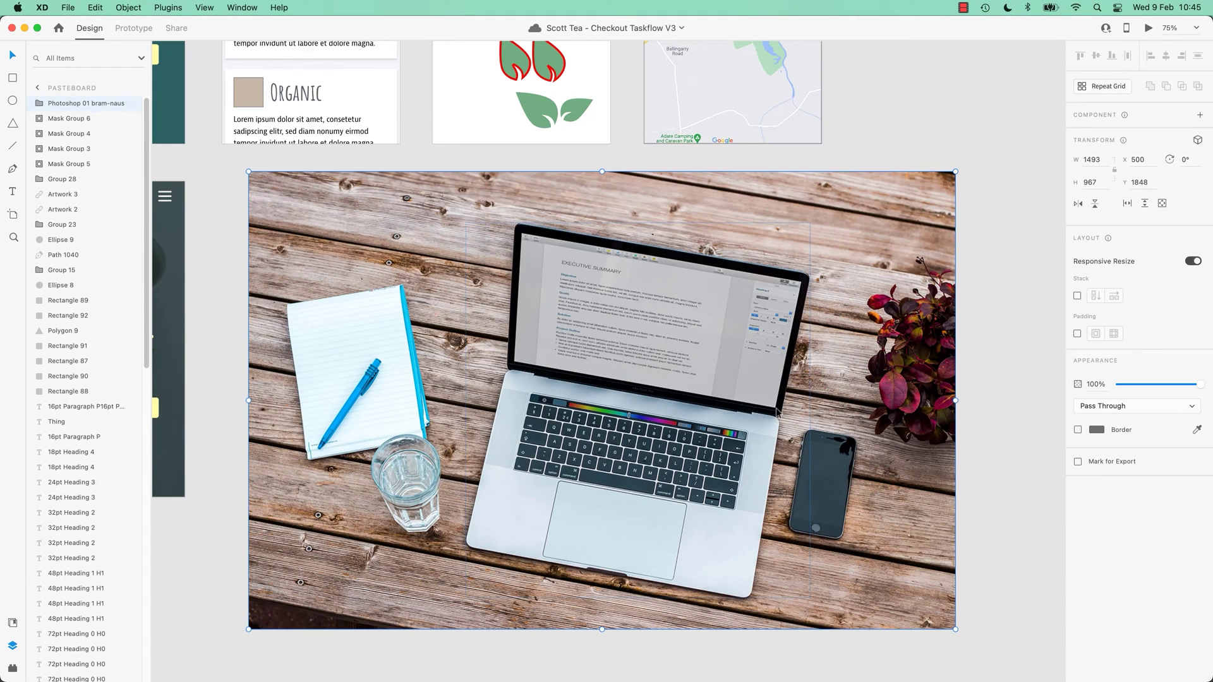
{"action": "double_click", "coordinate": [653, 350]}
{"action": "mouse_move", "coordinate": [663, 371]}
{"action": "left_mouse_down"}
{"action": "mouse_move", "coordinate": [782, 360]}
{"action": "mouse_move", "coordinate": [664, 372]}
{"action": "left_mouse_up"}
{"action": "left_click", "coordinate": [898, 356]}
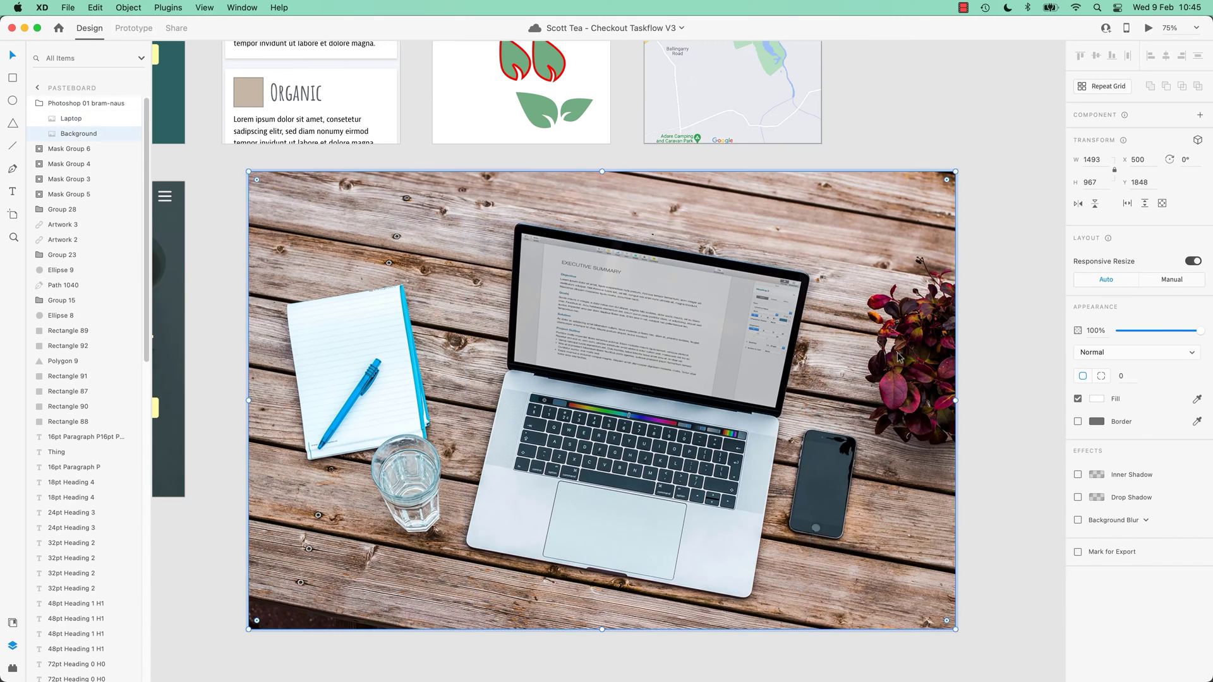
{"action": "key", "text": "Delete"}
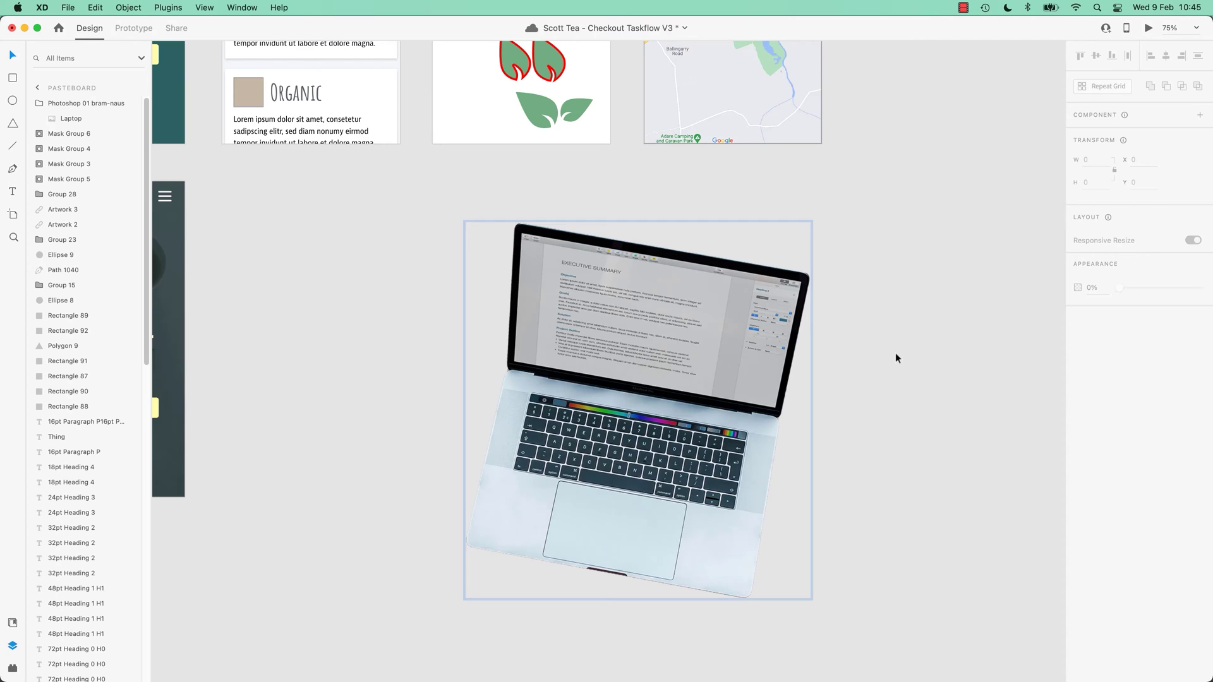
{"action": "key", "text": "super+z"}
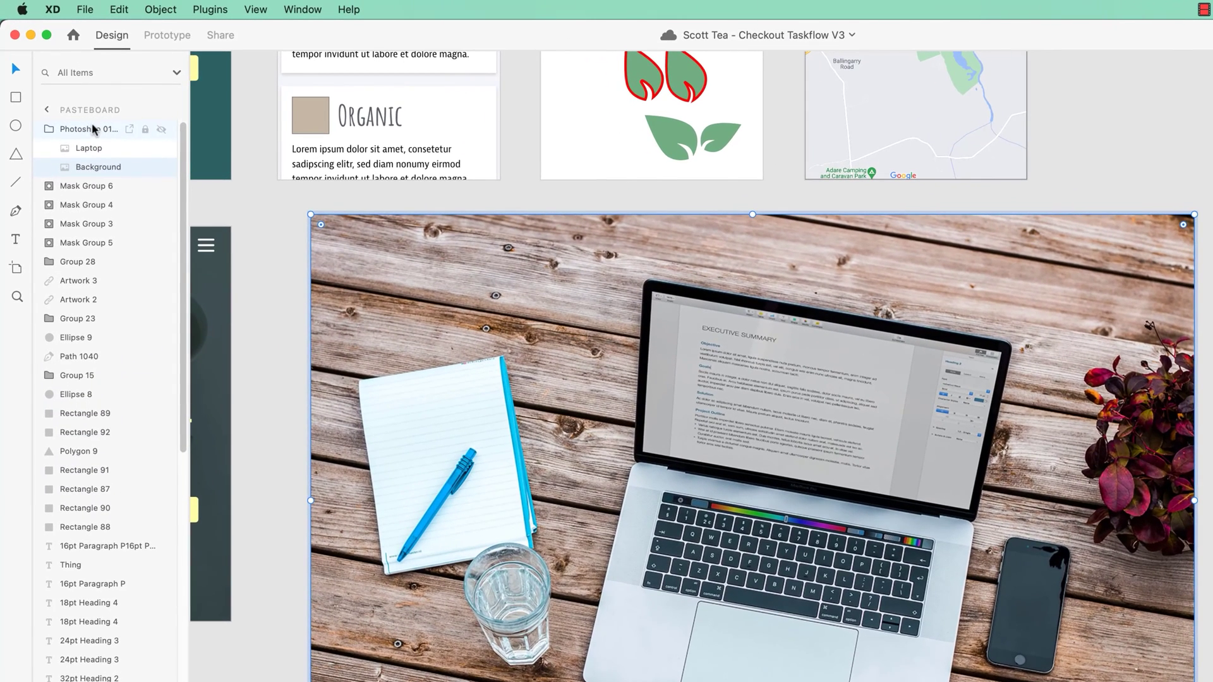
Step: Select the imported group and its Laptop and Background layers in turn, then try deleting Background and undo it
{"action": "left_click", "coordinate": [76, 107]}
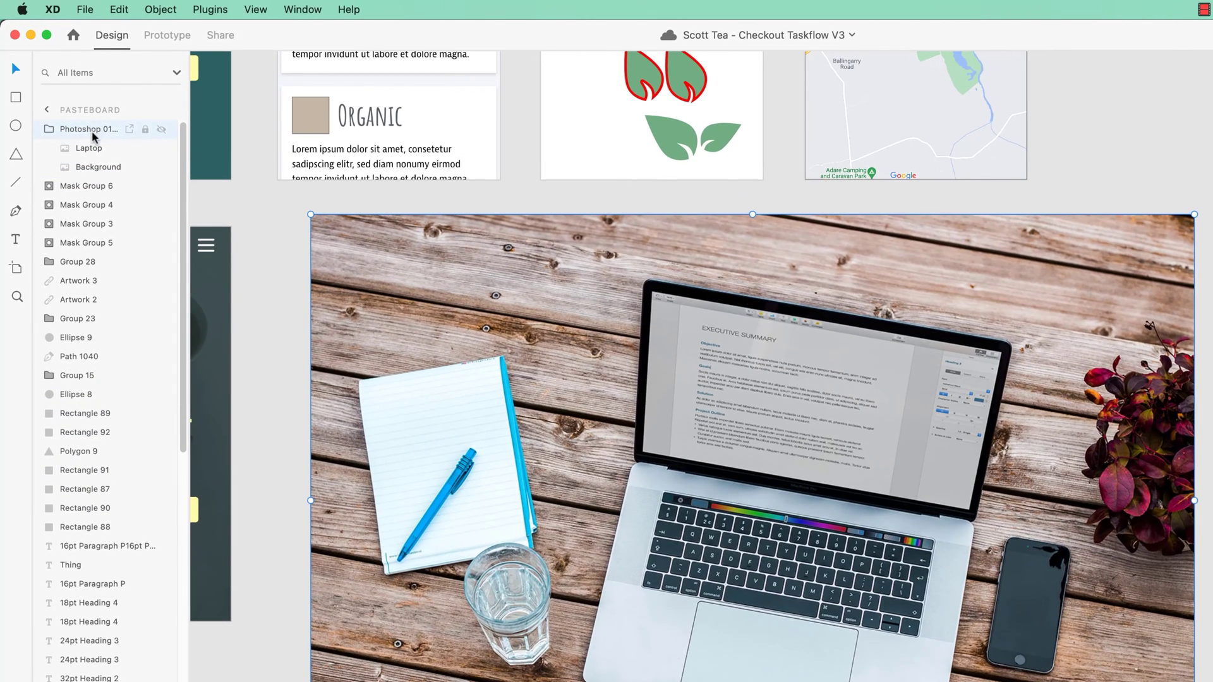
{"action": "left_click", "coordinate": [96, 149]}
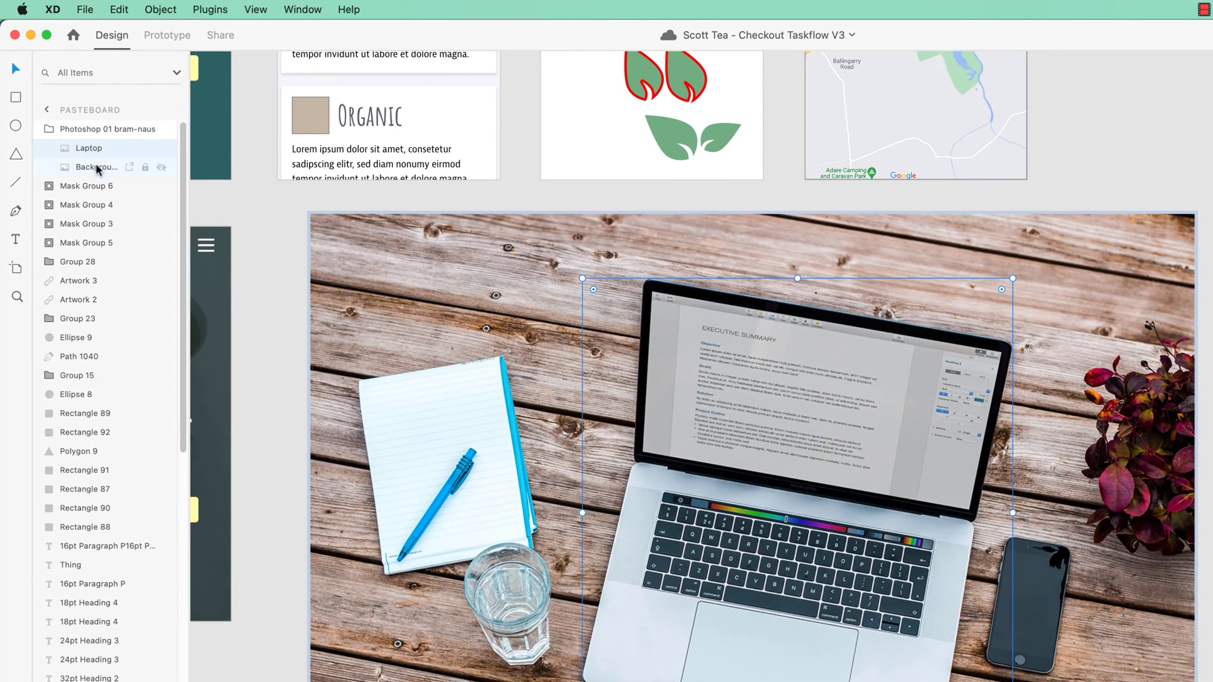
{"action": "left_click", "coordinate": [94, 166]}
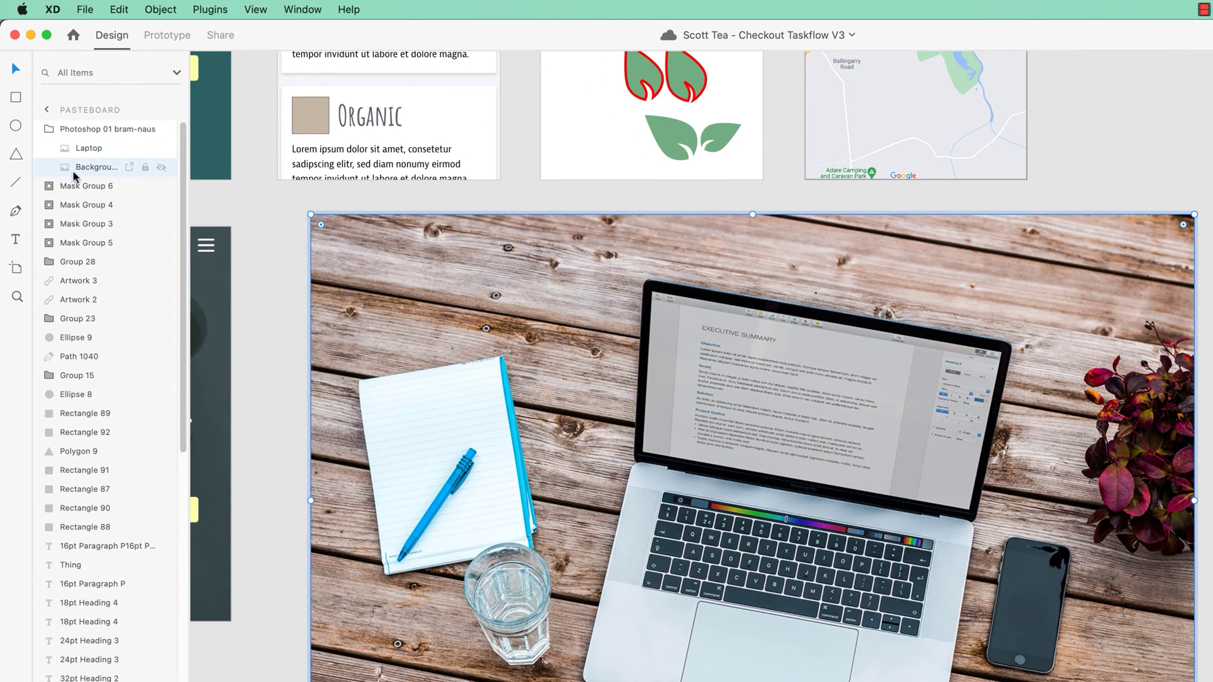
{"action": "key", "text": "Delete"}
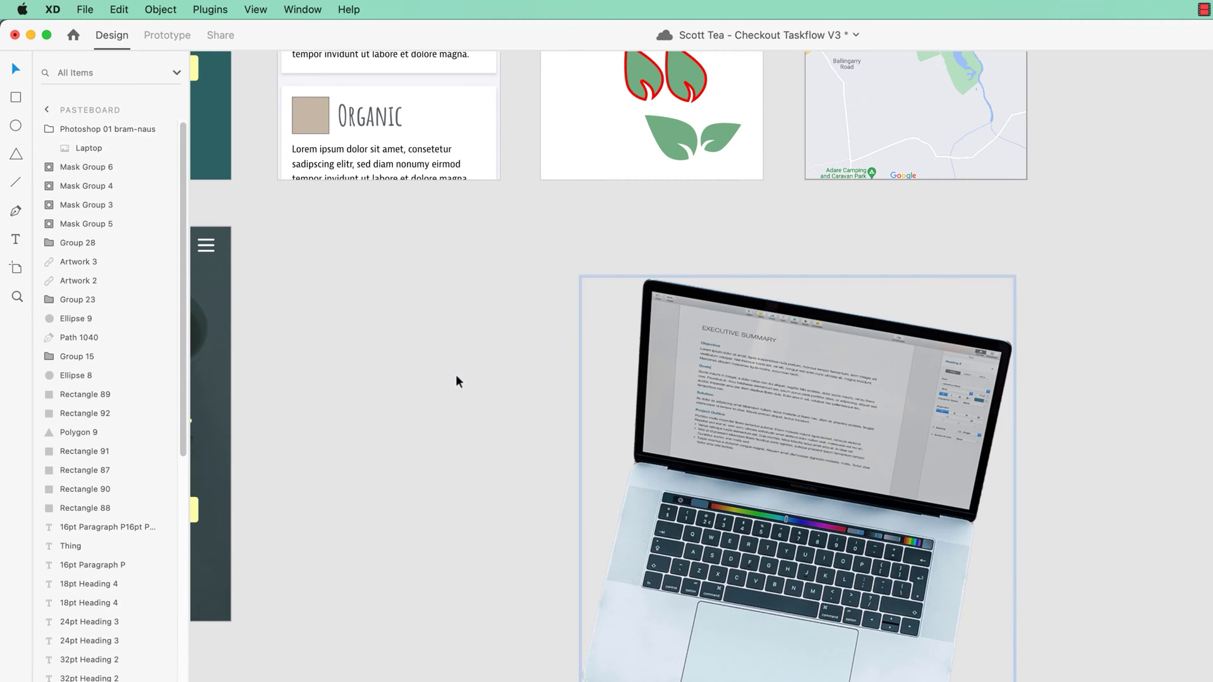
{"action": "key", "text": "super+z"}
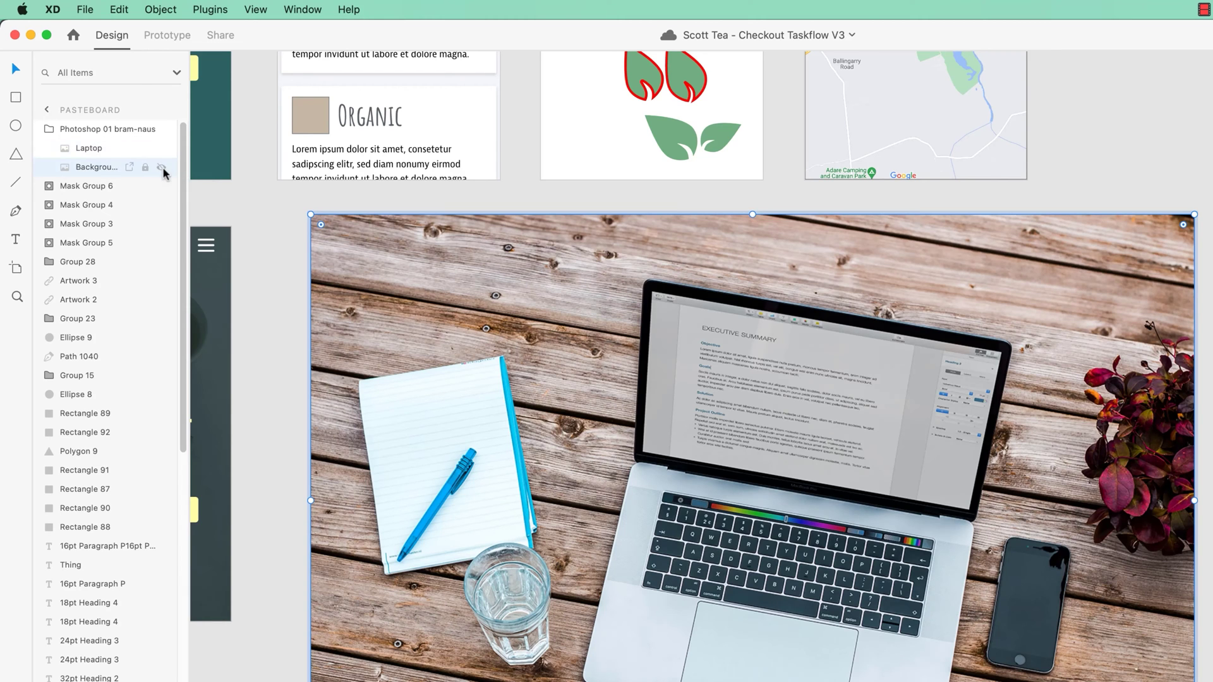
Step: Hide the Background layer of the Photoshop 01 bram-naus group and deselect it
{"action": "left_click", "coordinate": [162, 168]}
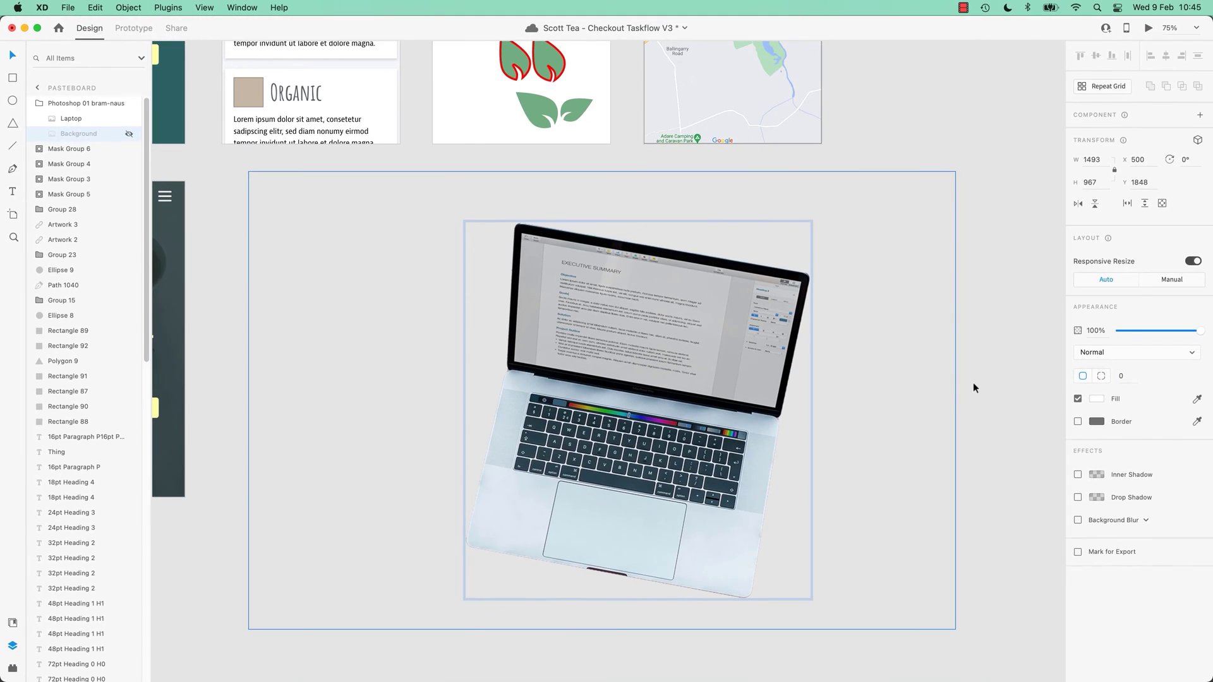
{"action": "left_click", "coordinate": [973, 381]}
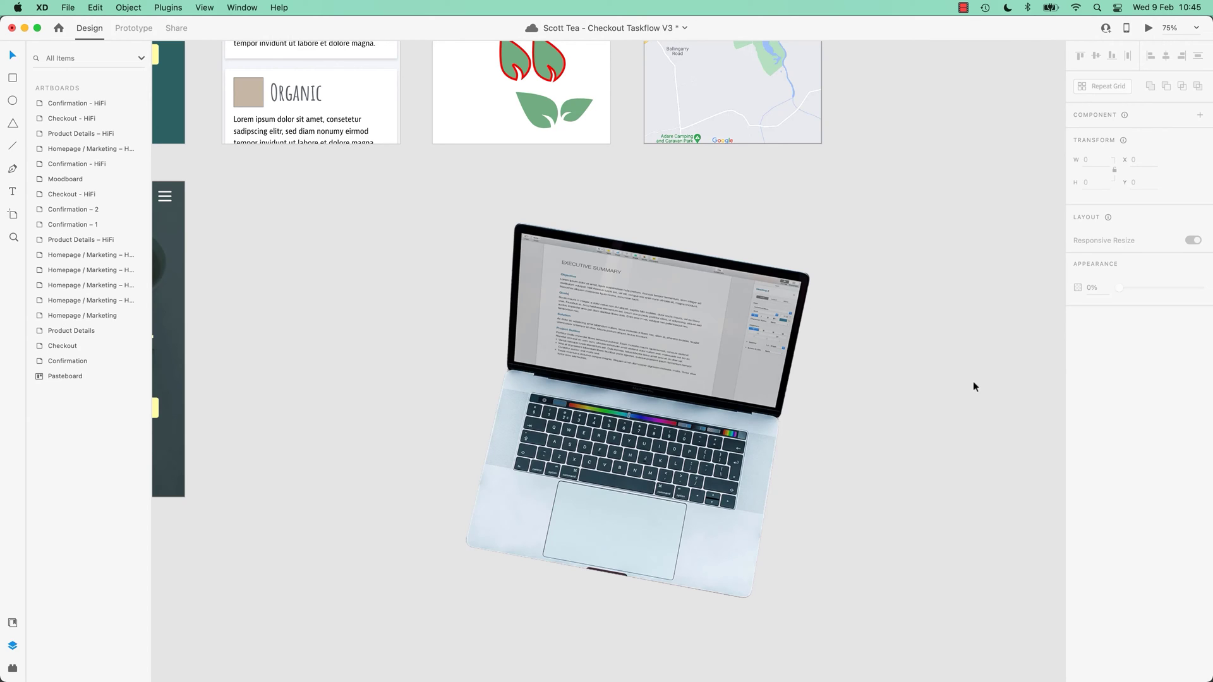
Step: Move the laptop cutout to the empty pasteboard area below the heading text samples and scale it down
{"action": "left_click", "coordinate": [720, 377]}
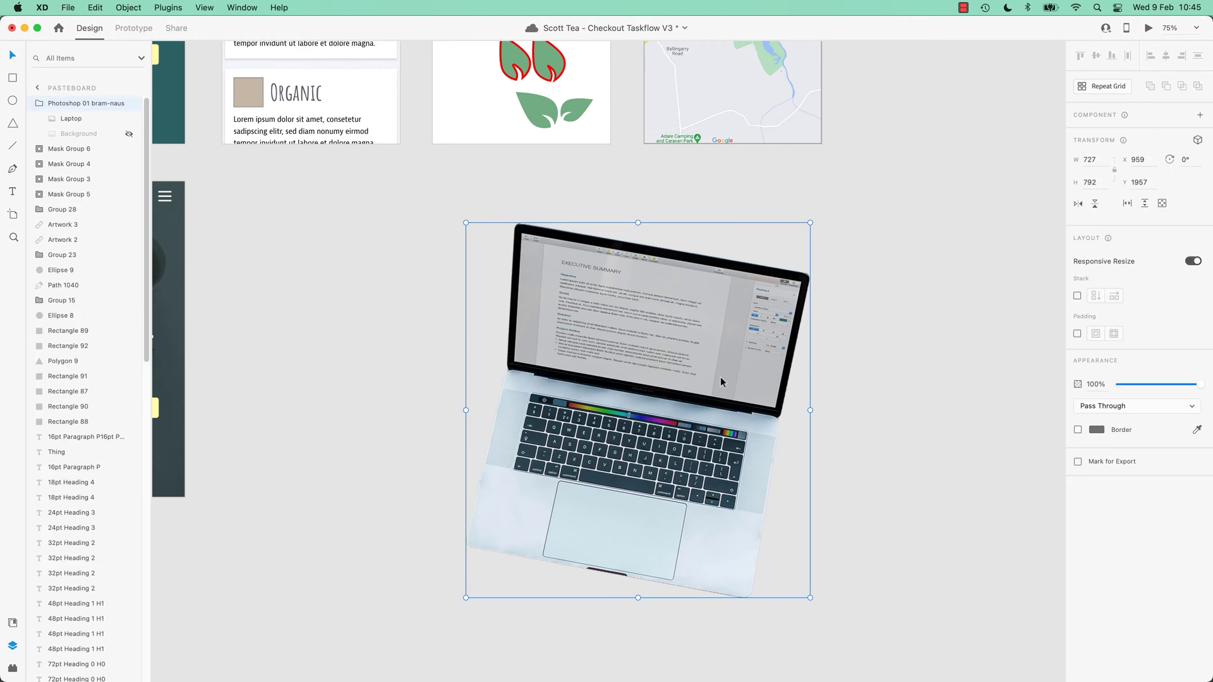
{"action": "key", "text": "super+minus"}
{"action": "key", "text": "super+minus"}
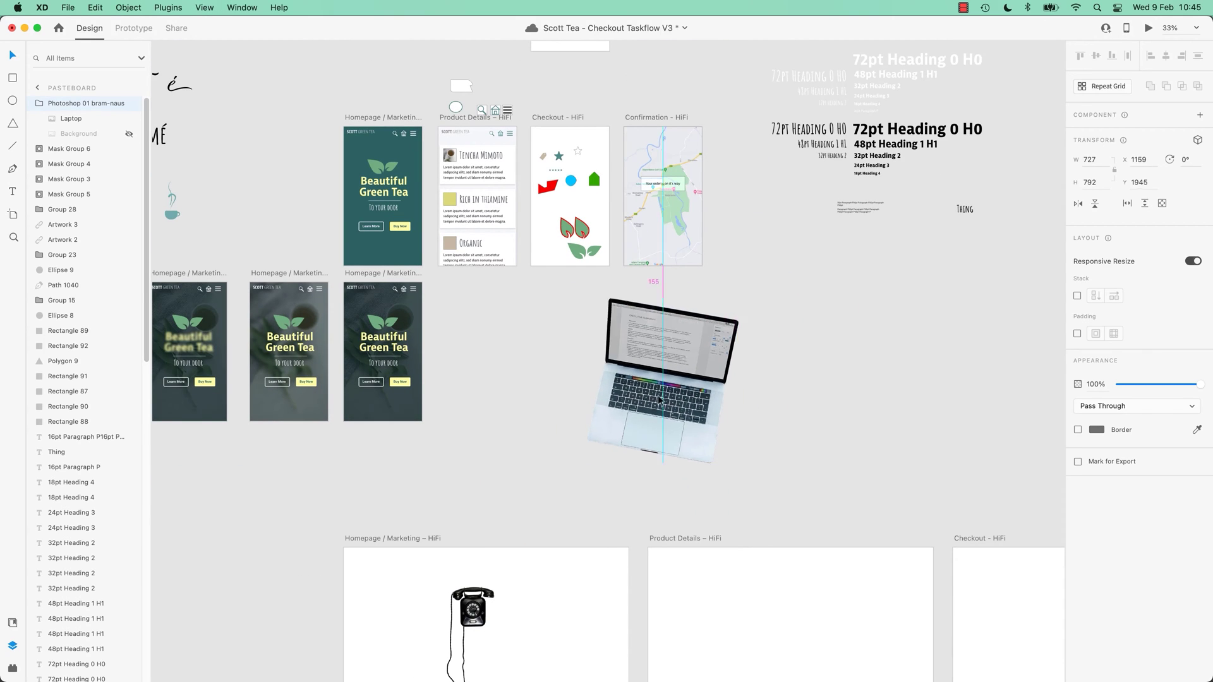
{"action": "left_click_drag", "start_coordinate": [632, 386], "coordinate": [918, 388]}
{"action": "left_click_drag", "start_coordinate": [832, 302], "coordinate": [914, 389]}
{"action": "left_click", "coordinate": [752, 380]}
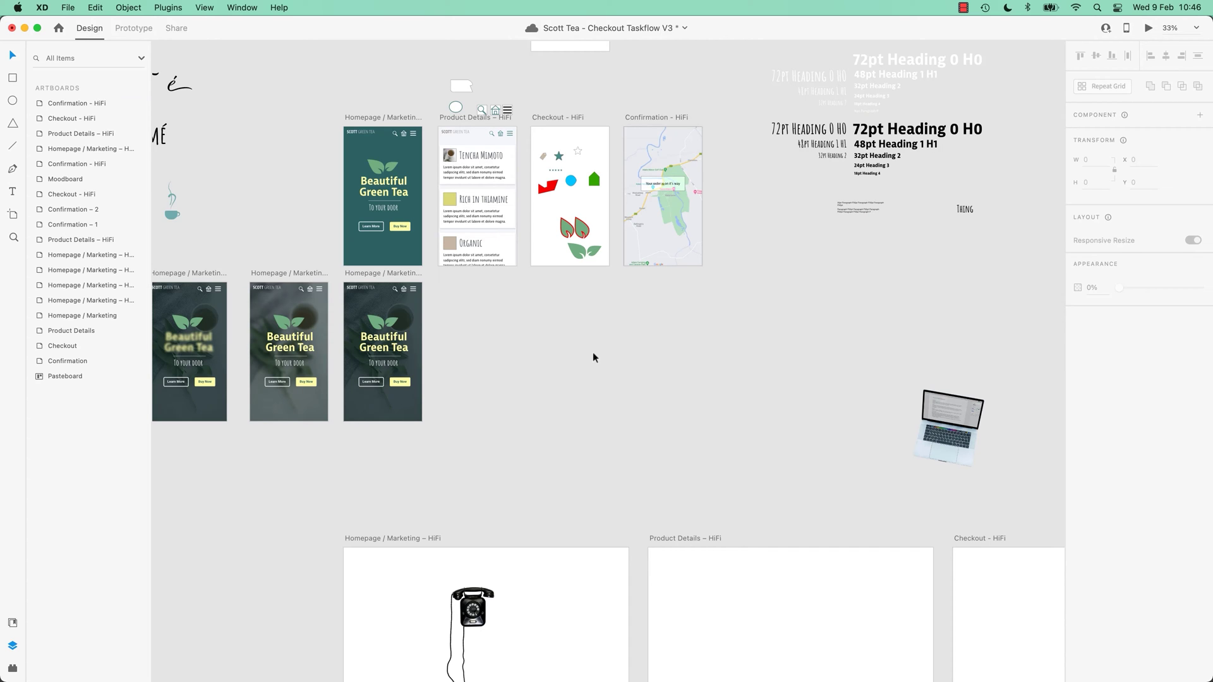
Step: Start another import and select the file Photoshop 02 - wilhelm-gunkel.psd
{"action": "key", "text": "super+shift+i"}
{"action": "scroll", "coordinate": [559, 379], "scroll_direction": "down", "scroll_amount": 8}
{"action": "left_click", "coordinate": [524, 355]}
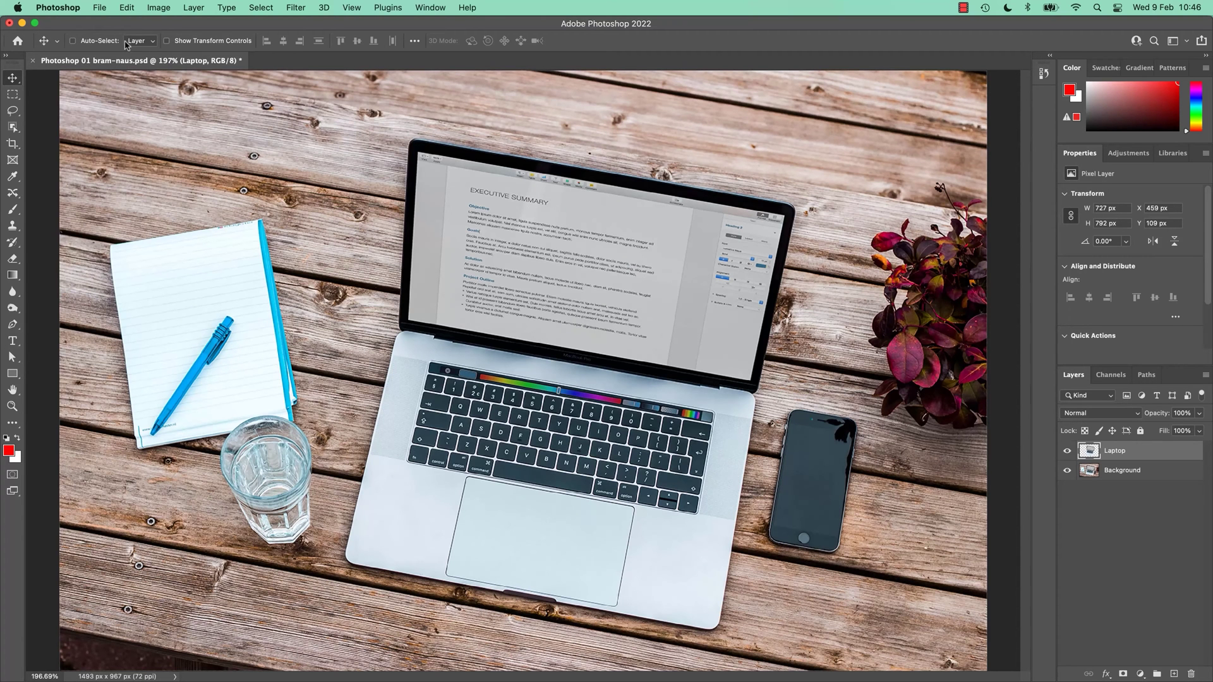
Step: Open Photoshop 02 - wilhelm-gunkel.psd in Photoshop
{"action": "left_click", "coordinate": [103, 7]}
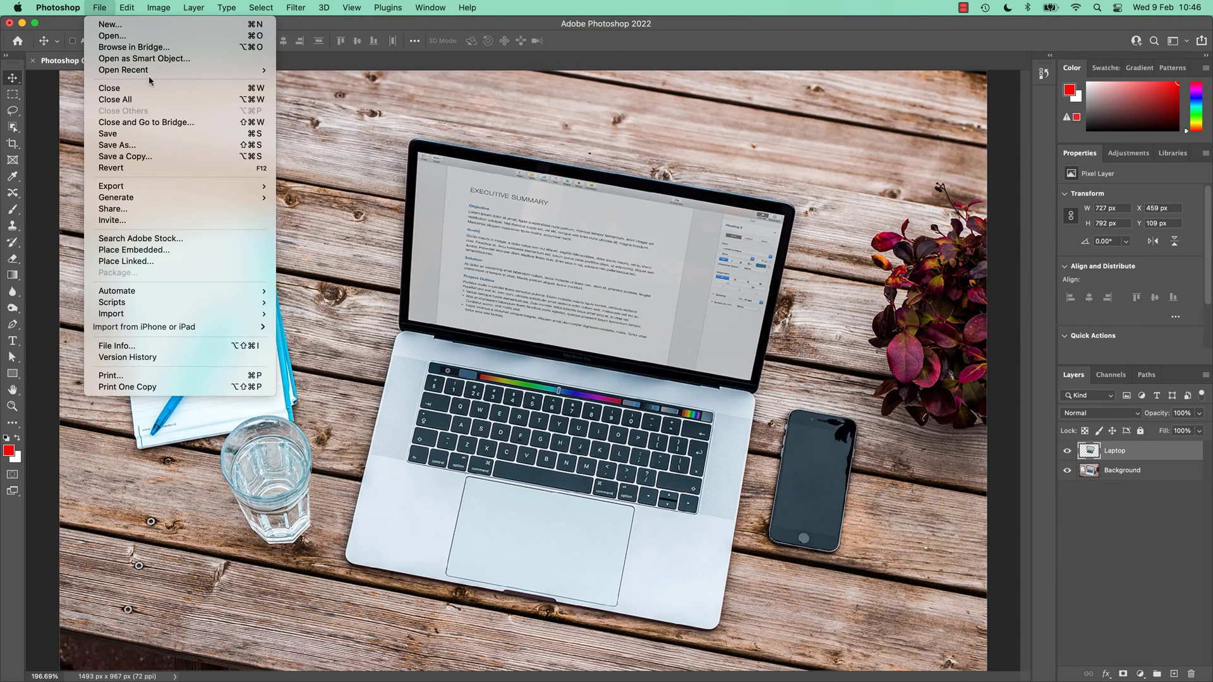
{"action": "left_click", "coordinate": [144, 36]}
{"action": "left_click", "coordinate": [557, 196]}
{"action": "left_click", "coordinate": [823, 376]}
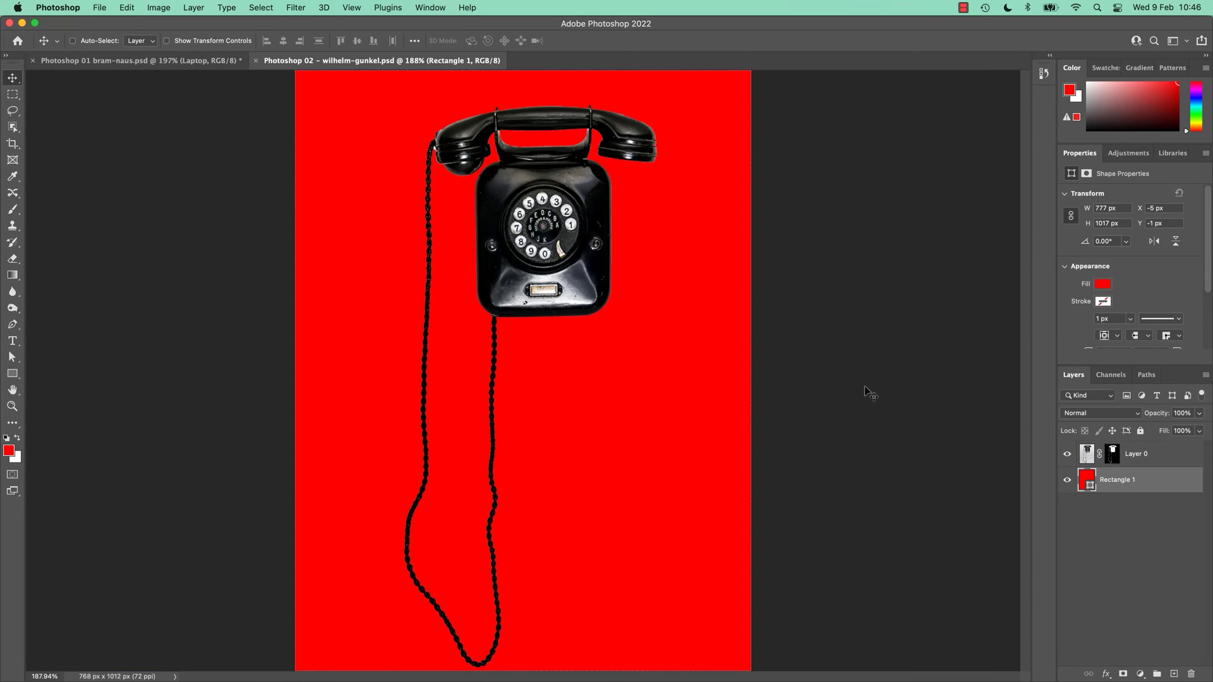
Step: Examine the masked telephone on Layer 0 by toggling its visibility, and select the red Rectangle 1 layer beneath
{"action": "left_click", "coordinate": [1166, 457]}
{"action": "left_click", "coordinate": [1068, 455]}
{"action": "left_click", "coordinate": [1067, 455]}
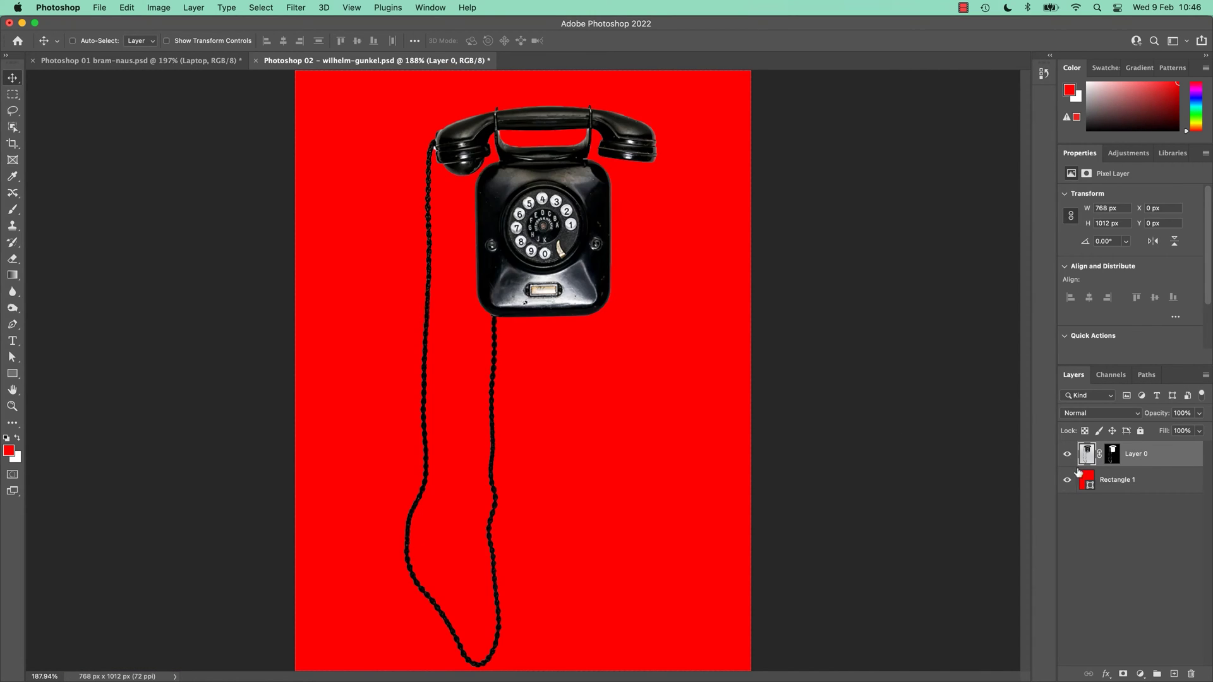
{"action": "left_click", "coordinate": [1148, 485]}
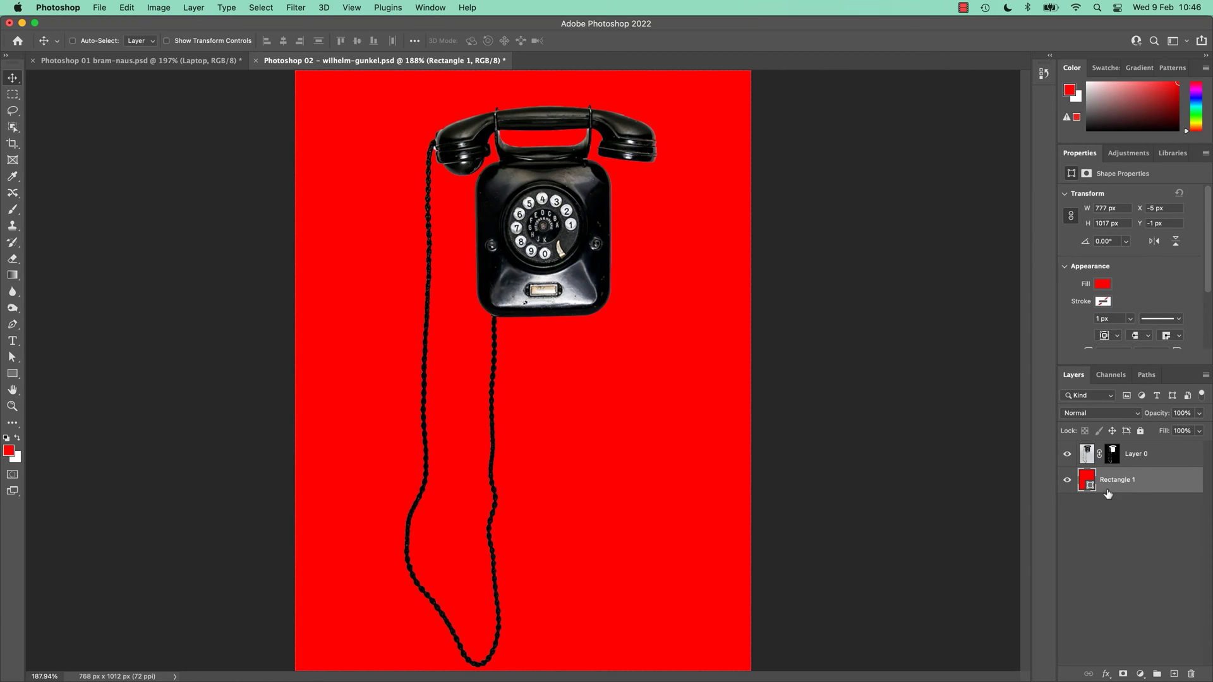
Step: Examine the telephone photo with Layer 0 hidden and shown, and with its layer mask disabled and re-enabled
{"action": "left_click", "coordinate": [1067, 455]}
{"action": "left_click", "coordinate": [1067, 455]}
{"action": "right_click", "coordinate": [1112, 454]}
{"action": "left_click", "coordinate": [1060, 465]}
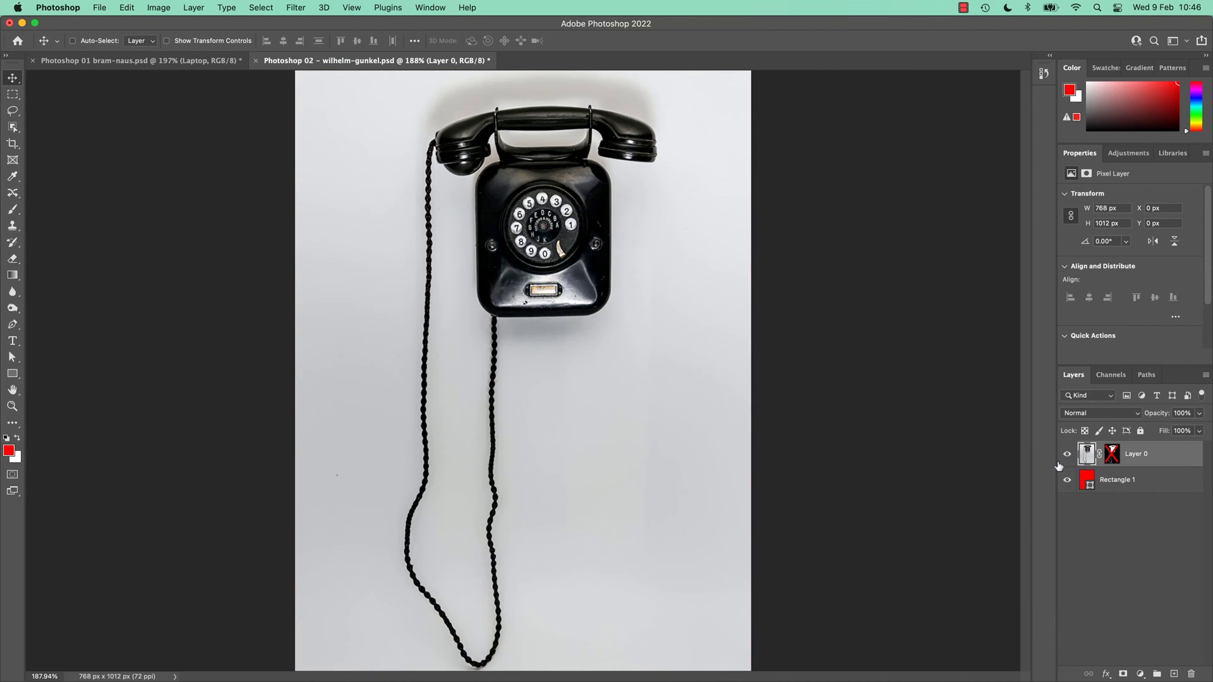
{"action": "right_click", "coordinate": [1105, 456]}
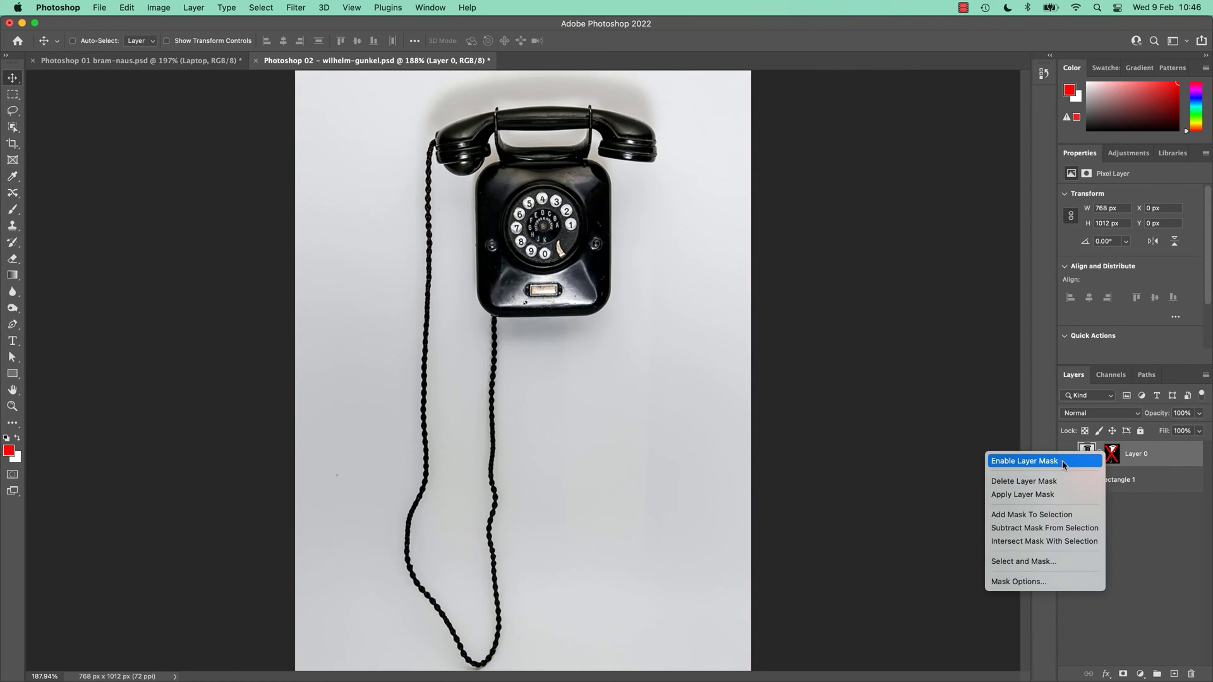
{"action": "left_click", "coordinate": [1064, 463]}
Step: Switch to Adobe XD and import Photoshop 02 - wilhelm-gunkel.psd onto the pasteboard
{"action": "key", "text": "super"}
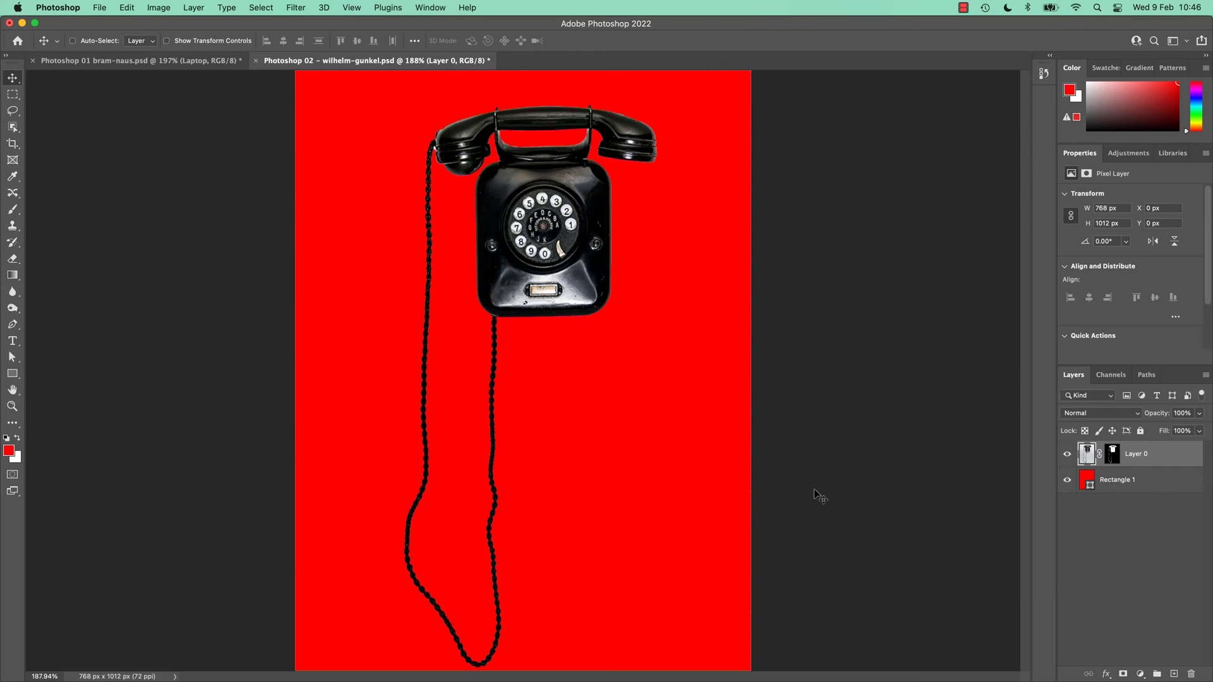
{"action": "key", "text": "super+Tab"}
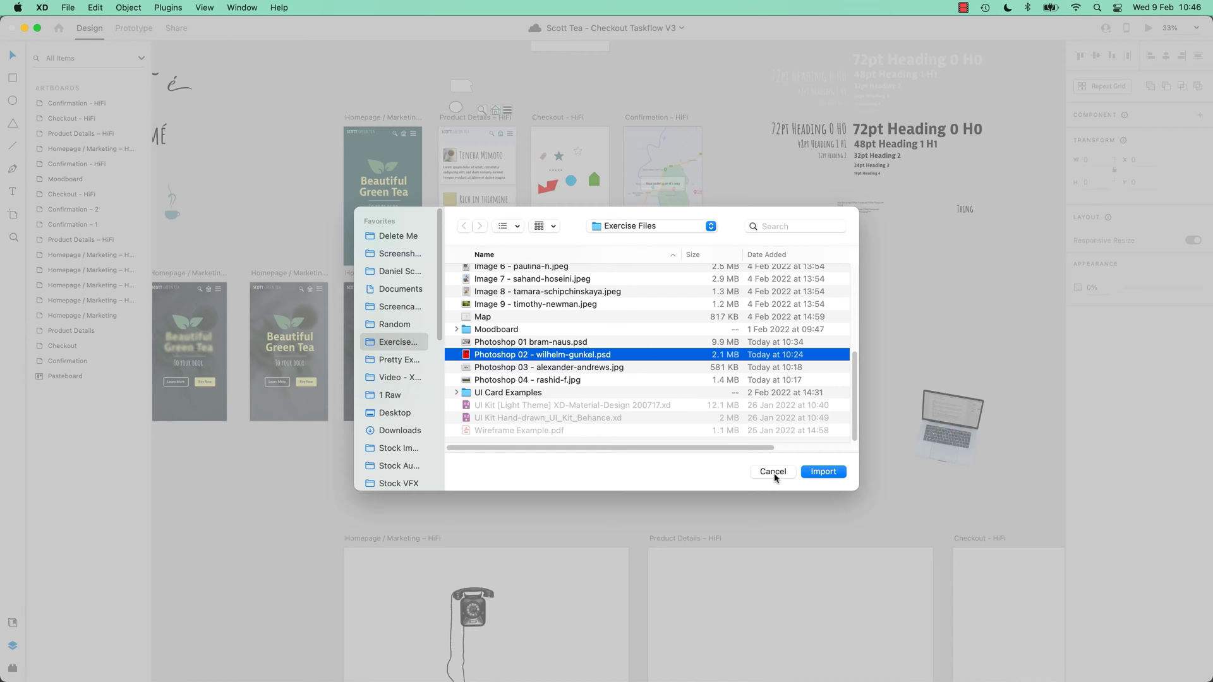
{"action": "left_click", "coordinate": [823, 471]}
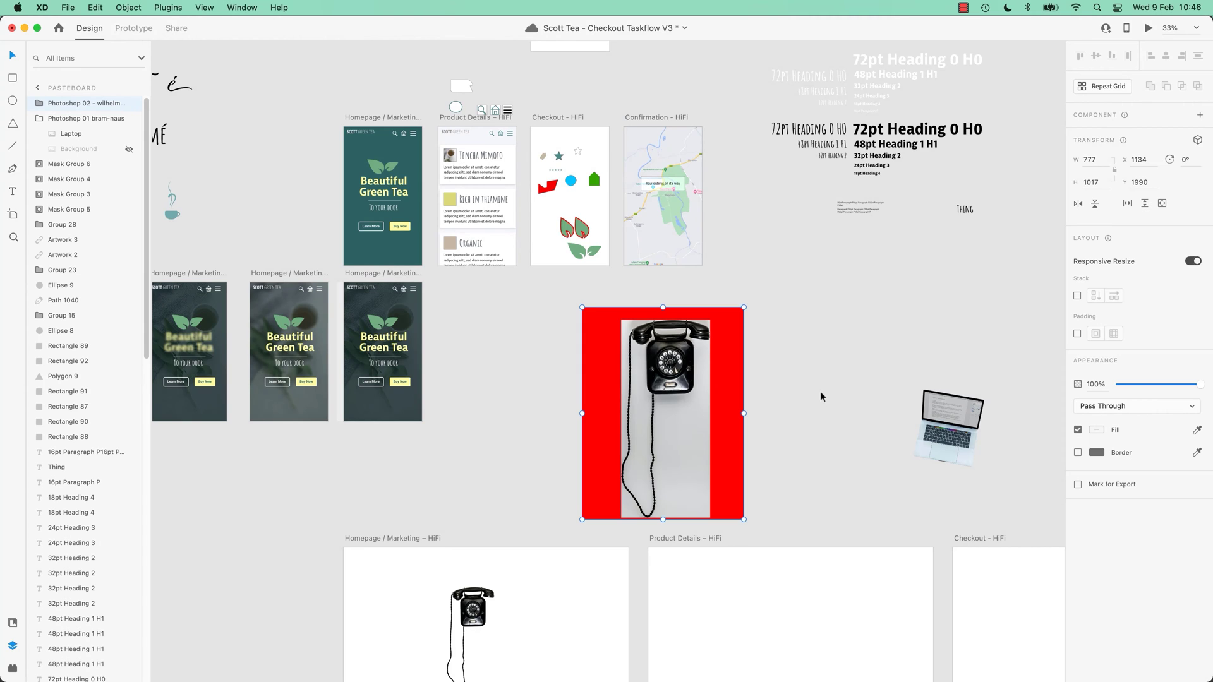
{"action": "key", "text": "super+3"}
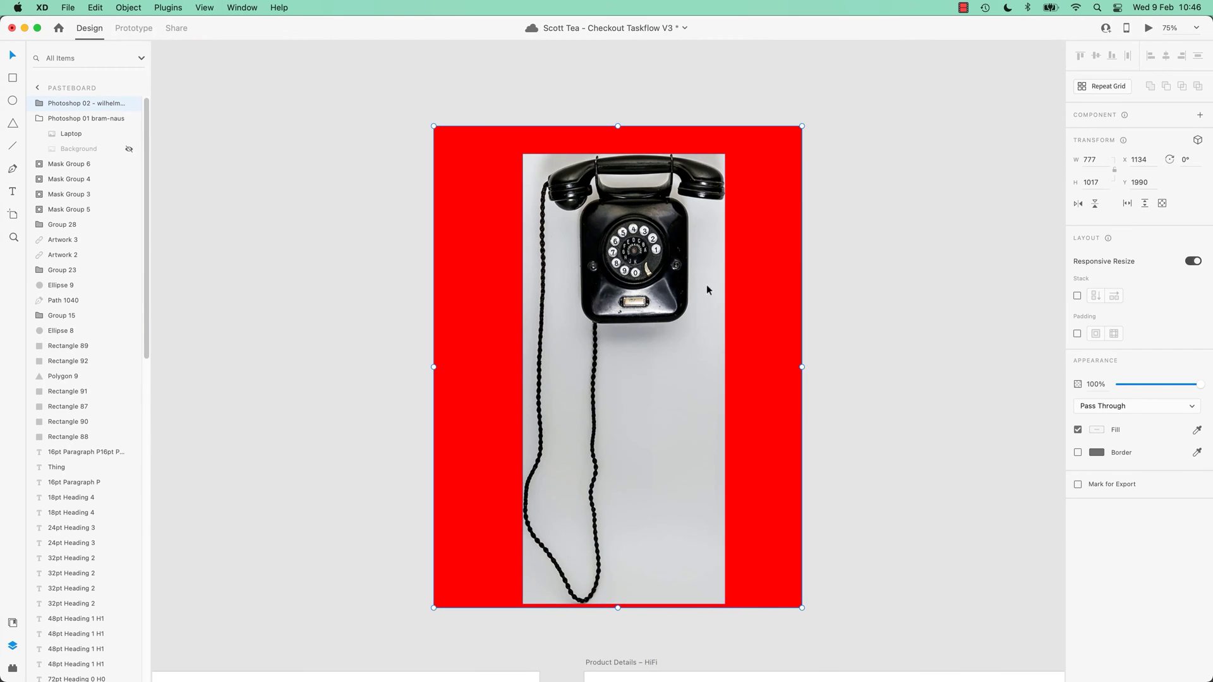
Step: Inspect Layer 0's layer mask in Photoshop and compare it with the imported telephone in Adobe XD
{"action": "key", "text": "super+Tab"}
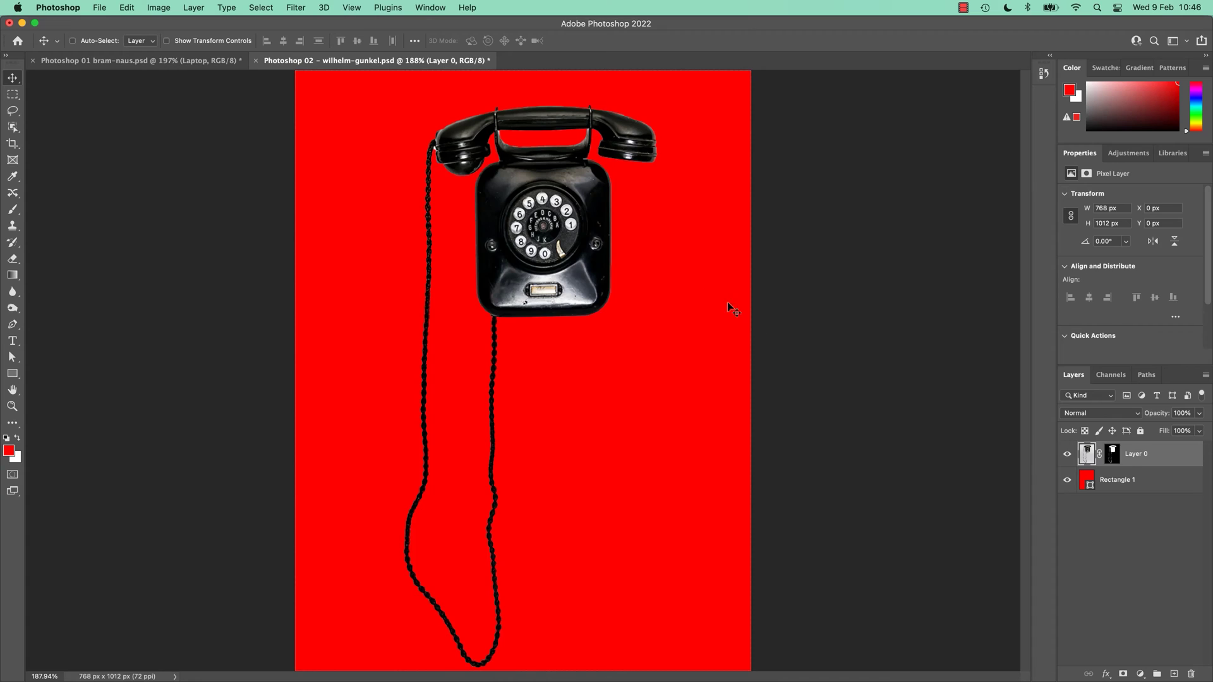
{"action": "left_click", "coordinate": [1112, 460]}
{"action": "left_click", "coordinate": [1143, 459]}
{"action": "left_click", "coordinate": [1111, 454]}
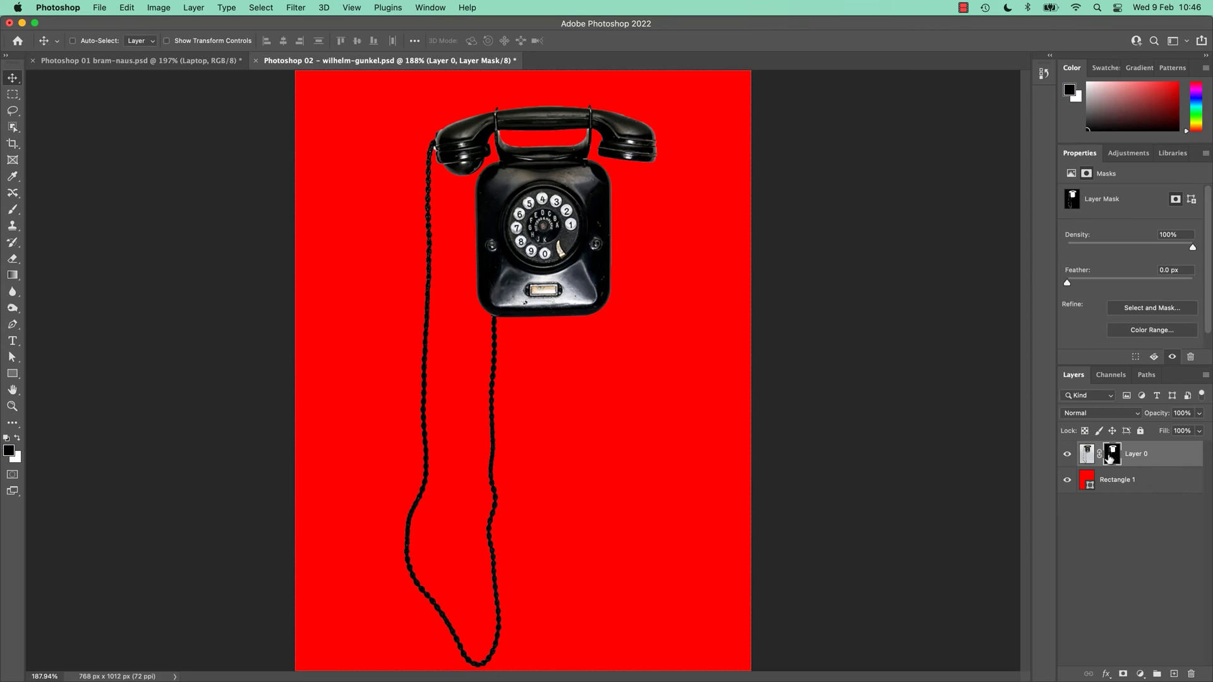
{"action": "key", "text": "super+Tab"}
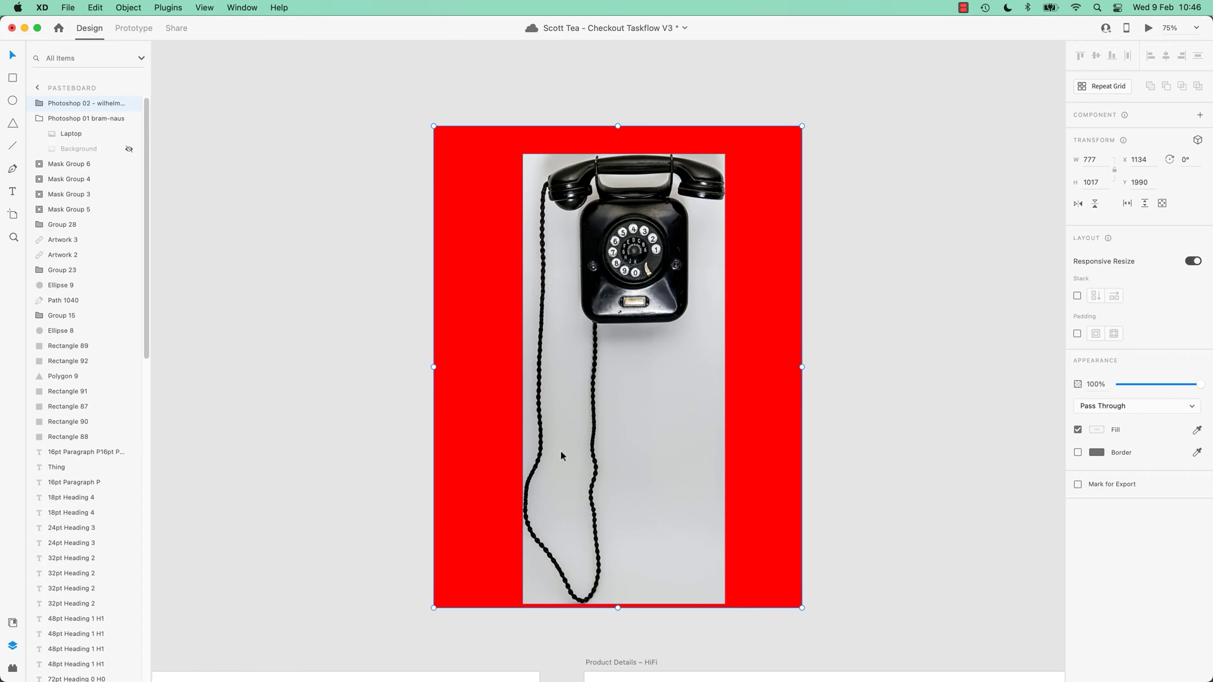
Step: Switch back to Photoshop and apply Layer 0's layer mask permanently to the telephone image
{"action": "key", "text": "super+Tab"}
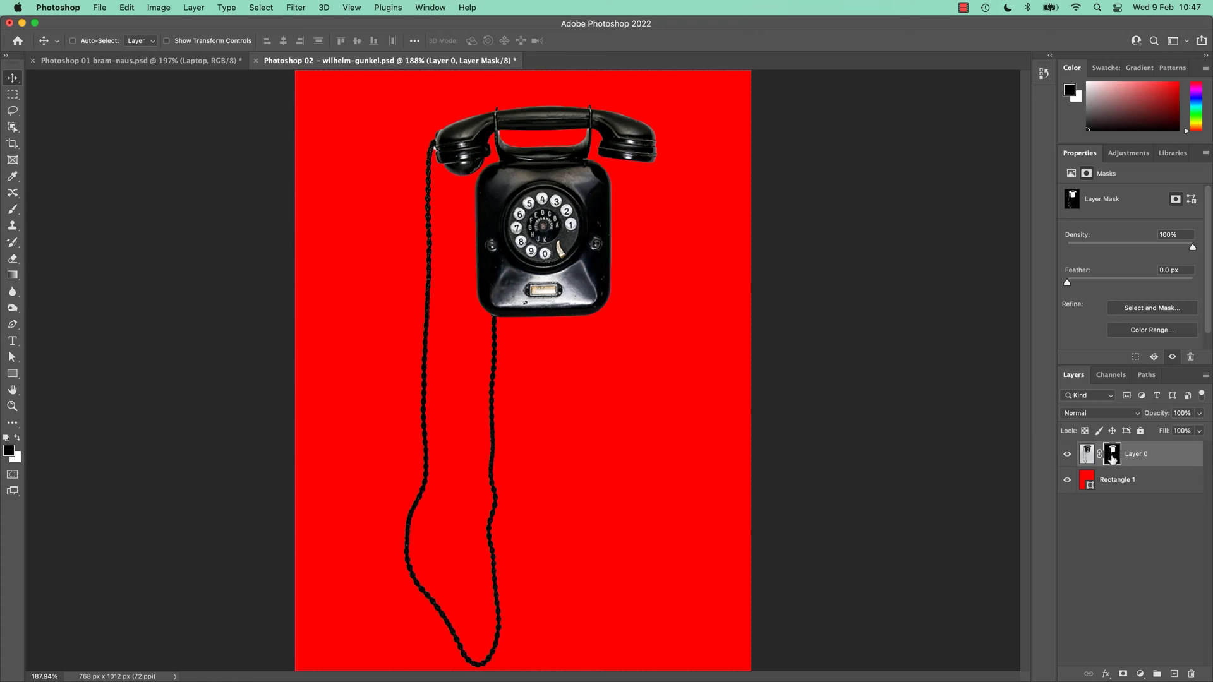
{"action": "right_click", "coordinate": [1112, 457]}
{"action": "left_click", "coordinate": [1039, 494]}
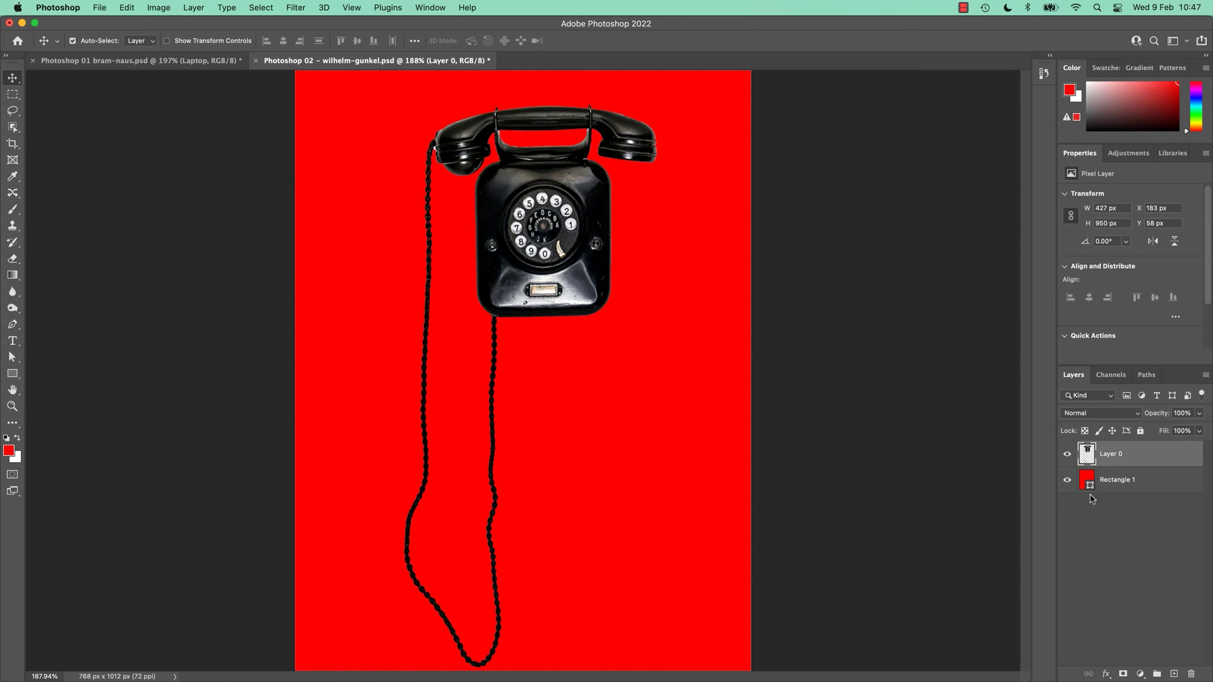
Step: Switch to Adobe XD and delete the imported telephone artwork from the pasteboard
{"action": "key", "text": "super+Tab"}
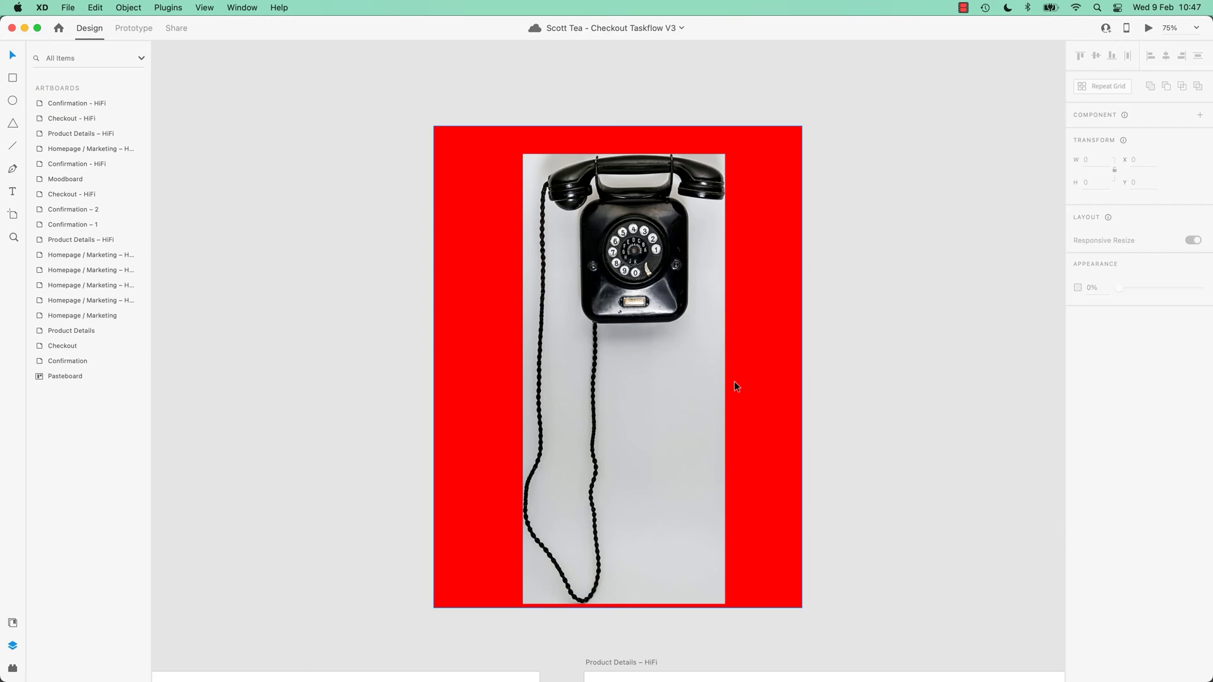
{"action": "key", "text": "Delete"}
{"action": "left_click", "coordinate": [494, 371]}
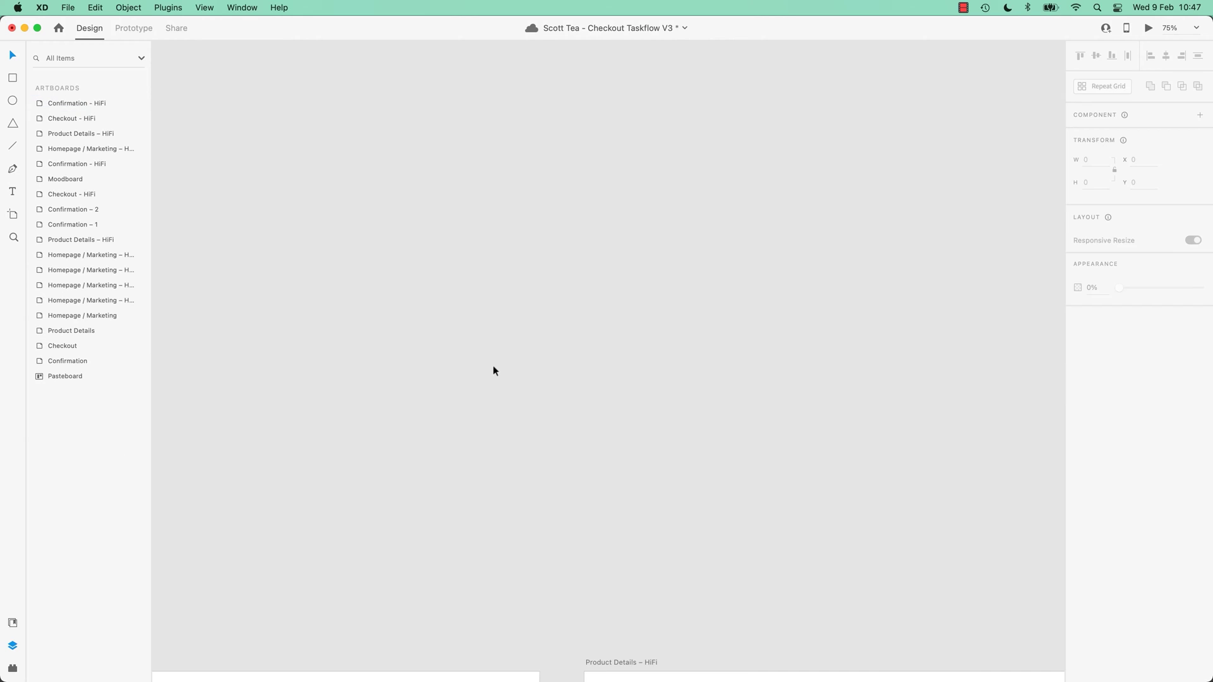
Step: Import Photoshop 02 - wilhelm-gunkel.psd again from the Exercise Files folder
{"action": "key", "text": "super+shift+i"}
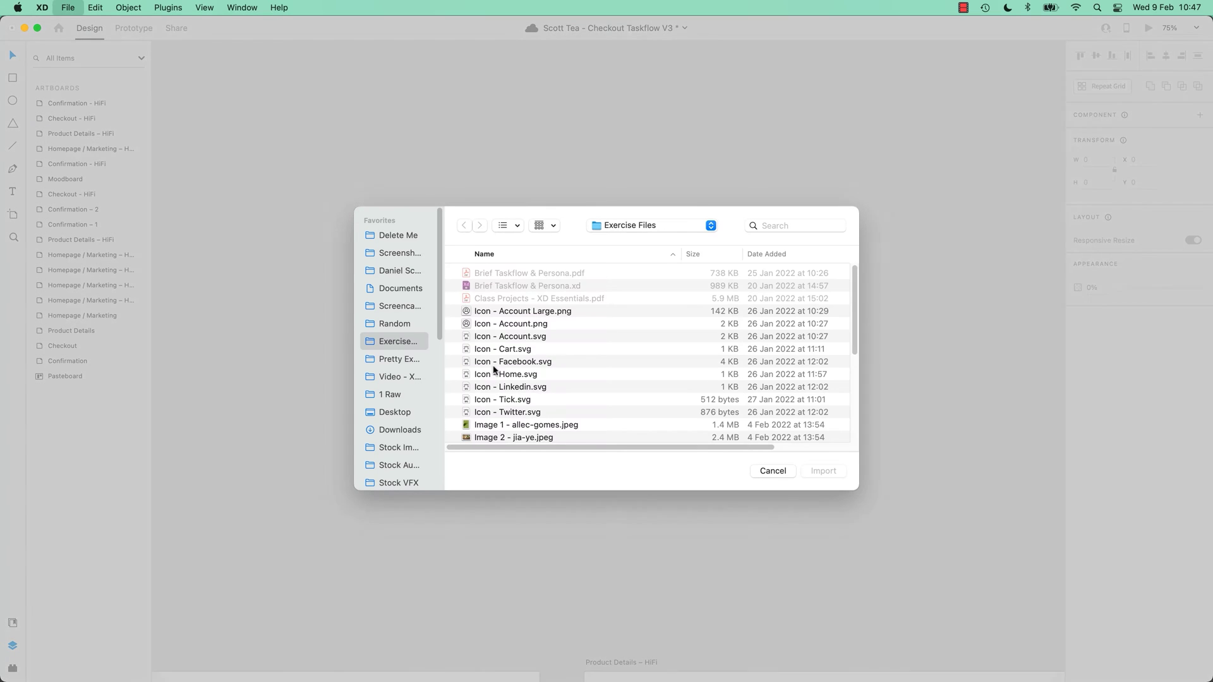
{"action": "scroll", "coordinate": [566, 412], "scroll_direction": "down", "scroll_amount": 5}
{"action": "left_click", "coordinate": [534, 355]}
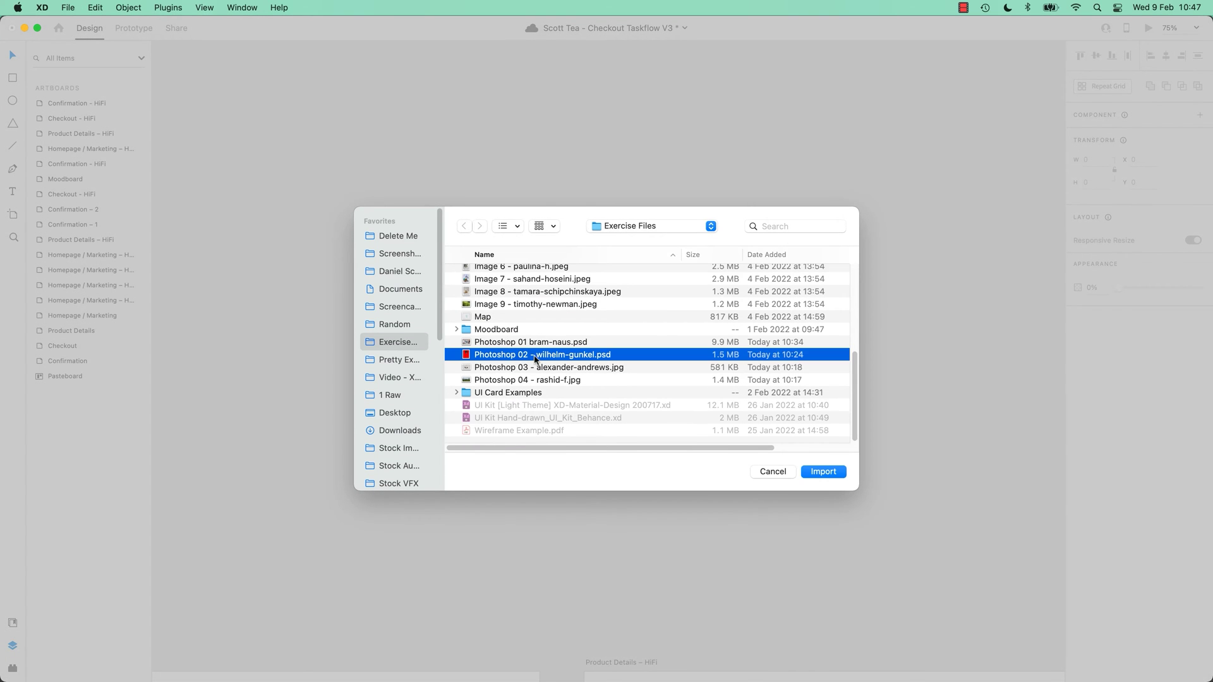
{"action": "left_click", "coordinate": [824, 471]}
{"action": "left_click", "coordinate": [862, 238]}
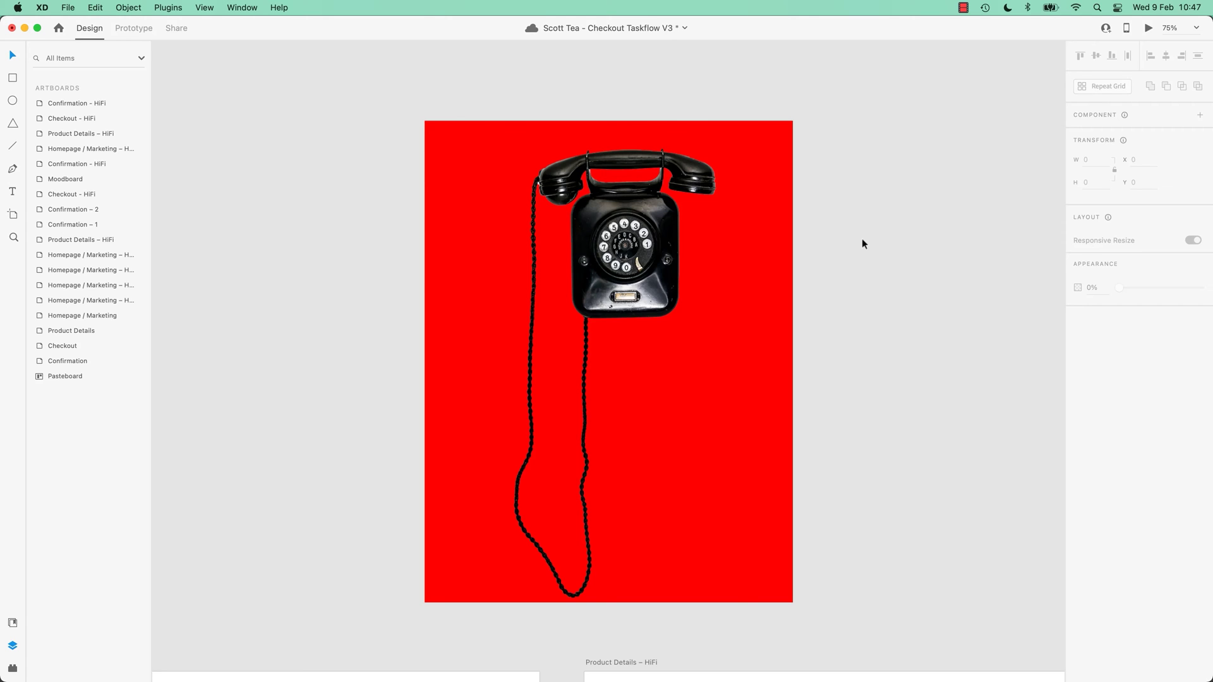
Step: Change the red background fill of the imported telephone artwork to green #15B700
{"action": "left_click", "coordinate": [724, 306]}
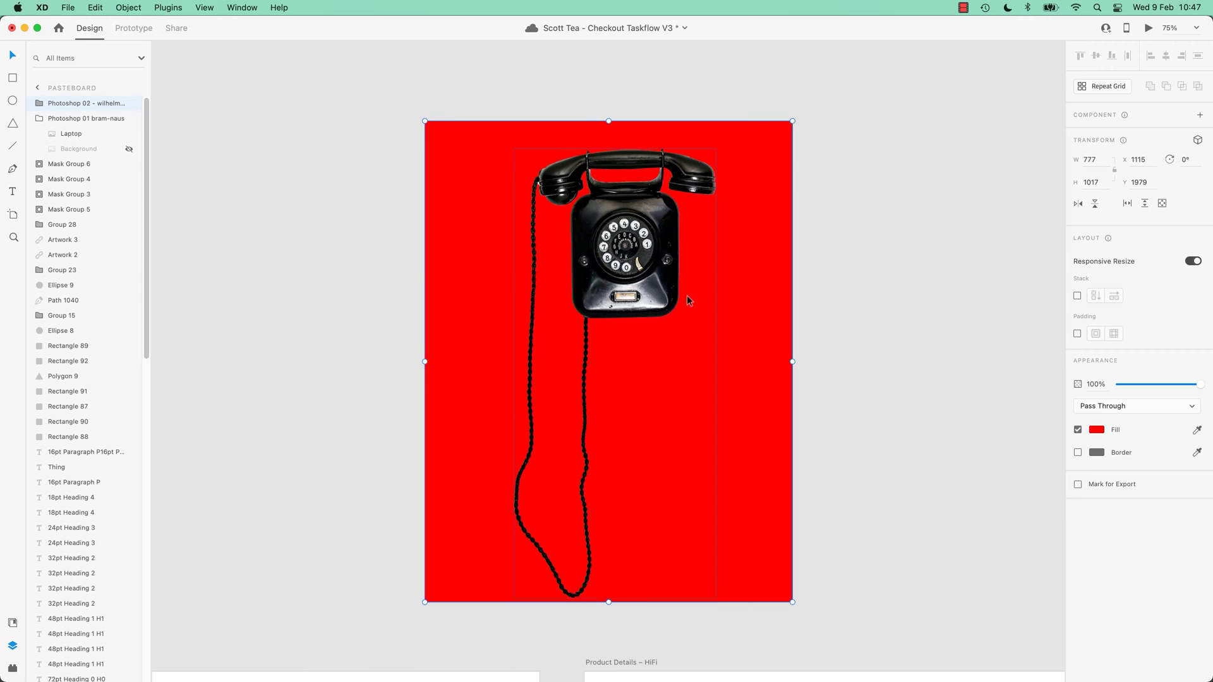
{"action": "left_click", "coordinate": [1077, 430]}
{"action": "left_click", "coordinate": [1078, 430]}
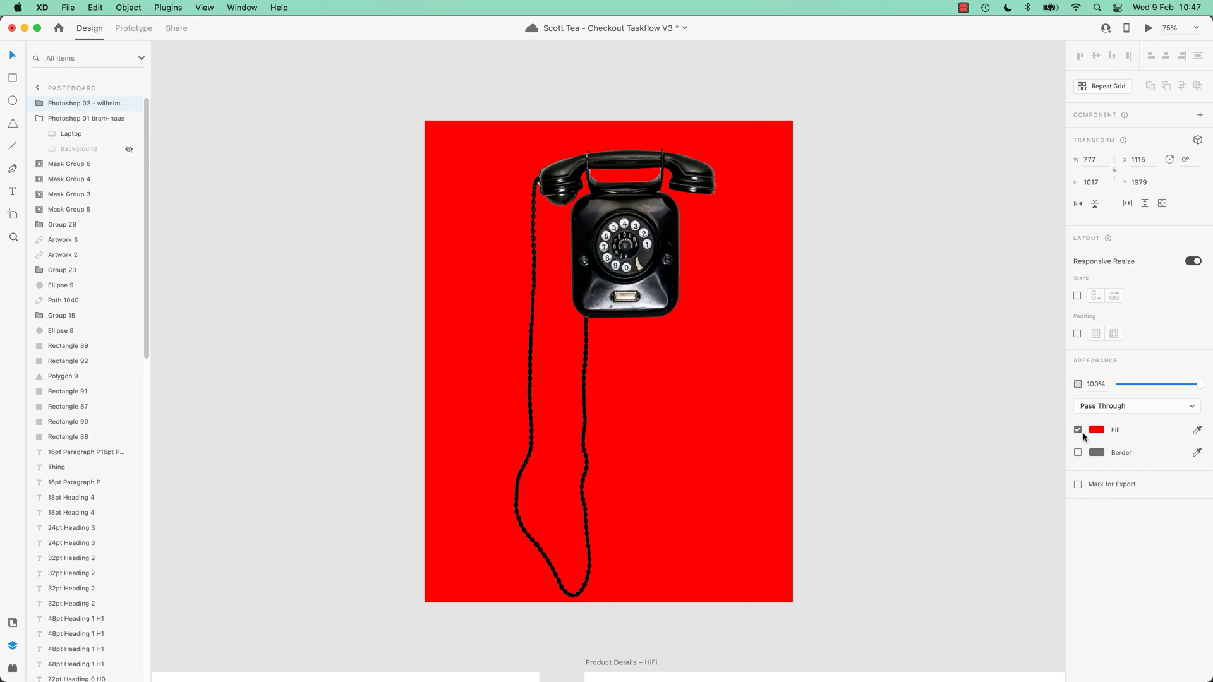
{"action": "left_click", "coordinate": [1097, 430]}
{"action": "left_click", "coordinate": [989, 381]}
{"action": "left_click_drag", "start_coordinate": [990, 384], "coordinate": [1055, 430]}
{"action": "left_click", "coordinate": [1056, 419]}
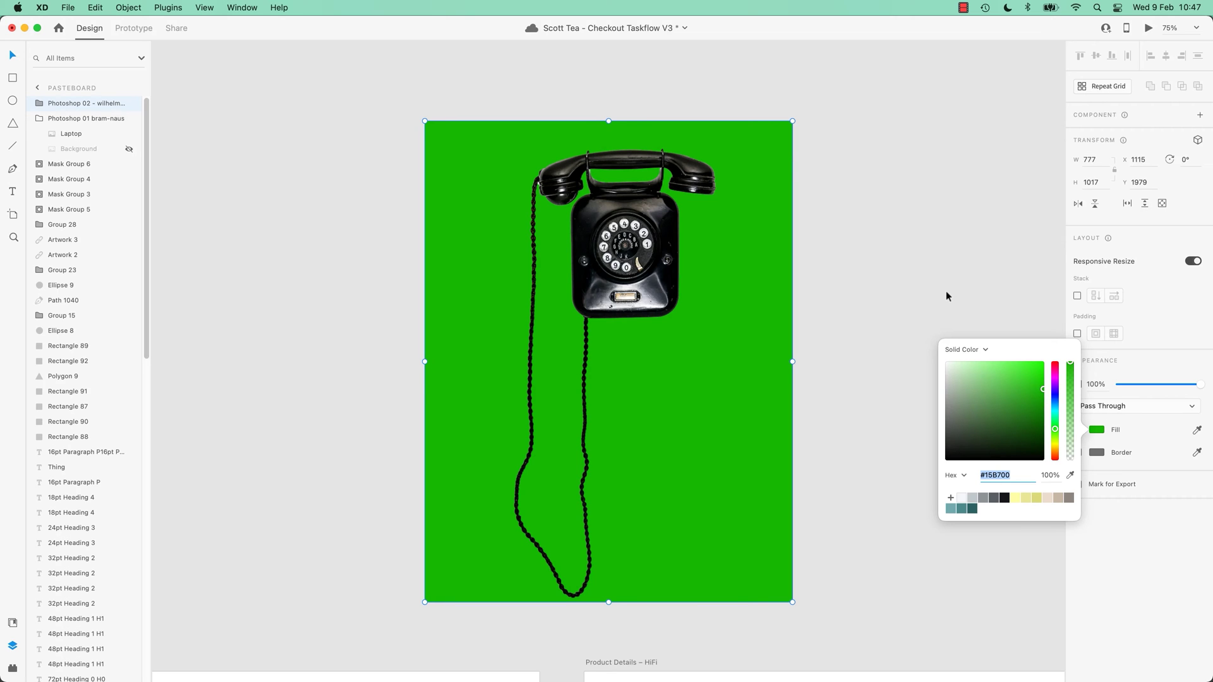
{"action": "left_click", "coordinate": [916, 283]}
{"action": "left_click", "coordinate": [919, 285]}
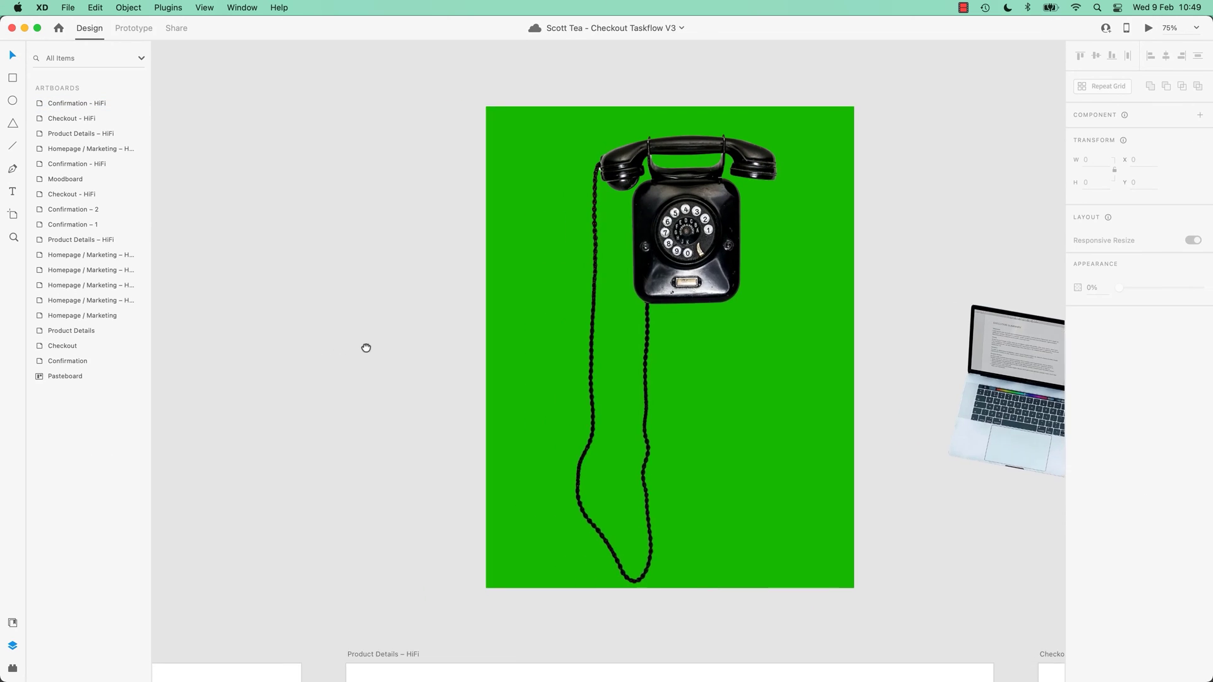
Step: Switch to Photoshop and copy a rectangular marquee area around the handset in Photoshop 03 - alexander-andrews.jpg
{"action": "left_click_drag", "start_coordinate": [366, 348], "coordinate": [520, 354]}
{"action": "key", "text": "super+Tab"}
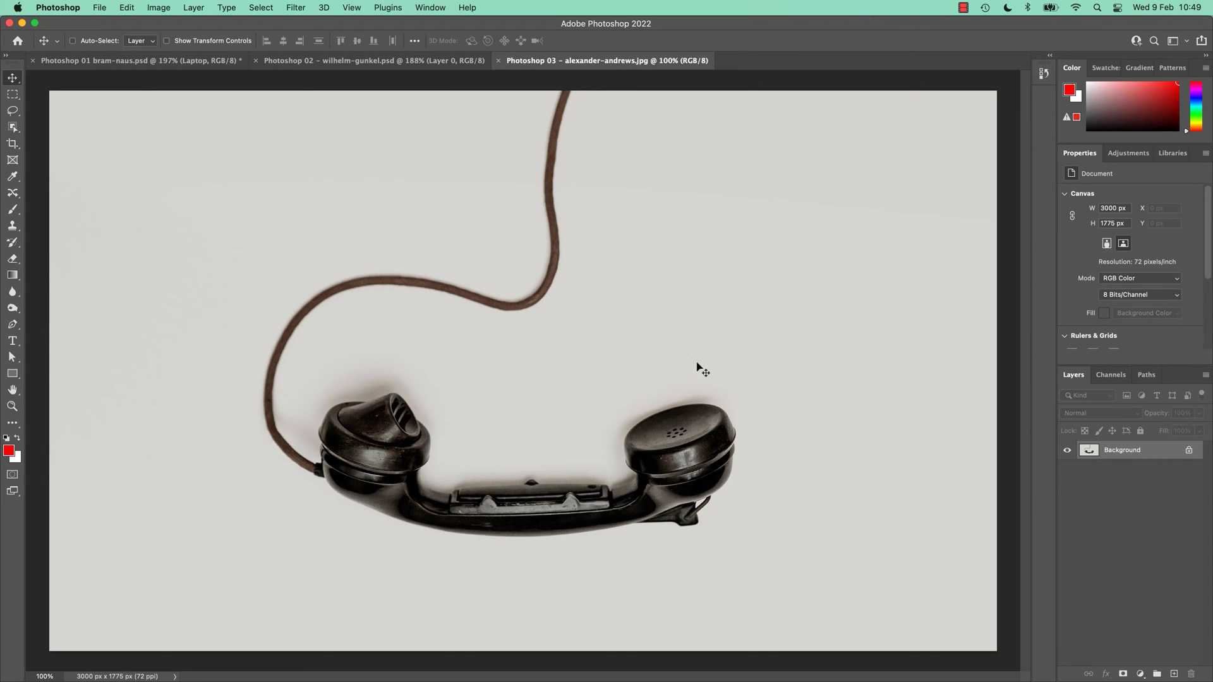
{"action": "left_click", "coordinate": [13, 94]}
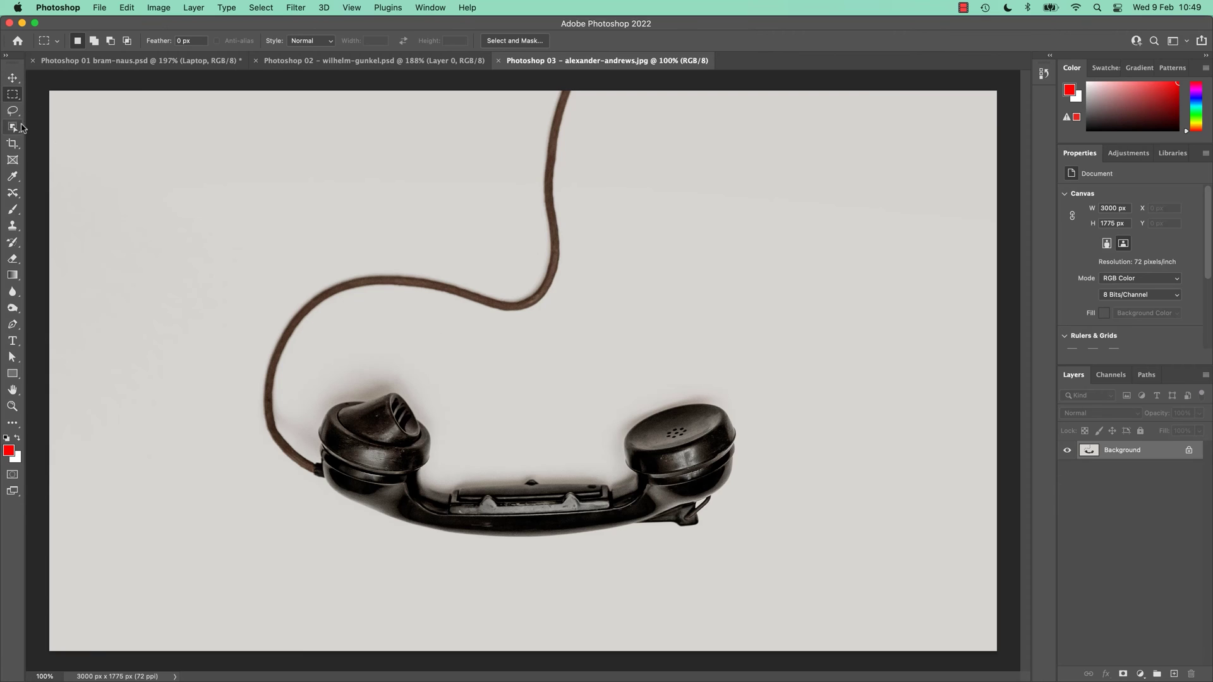
{"action": "left_click_drag", "start_coordinate": [289, 224], "coordinate": [763, 587]}
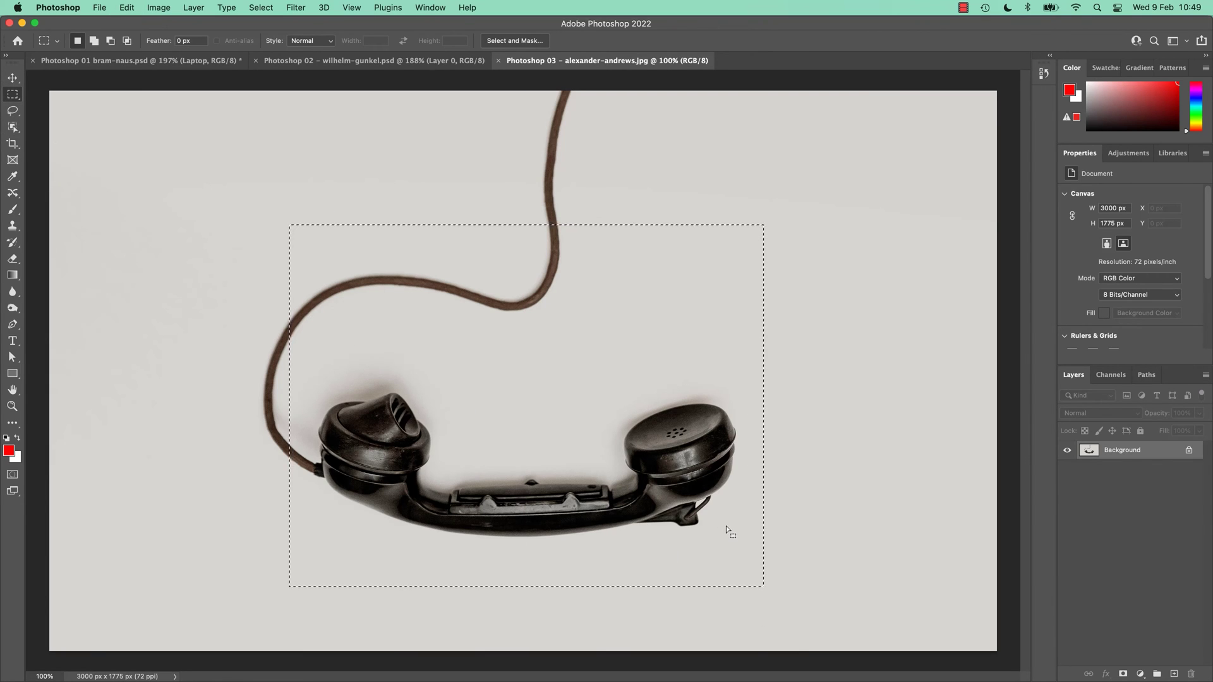
{"action": "left_click", "coordinate": [126, 7]}
{"action": "left_click", "coordinate": [154, 96]}
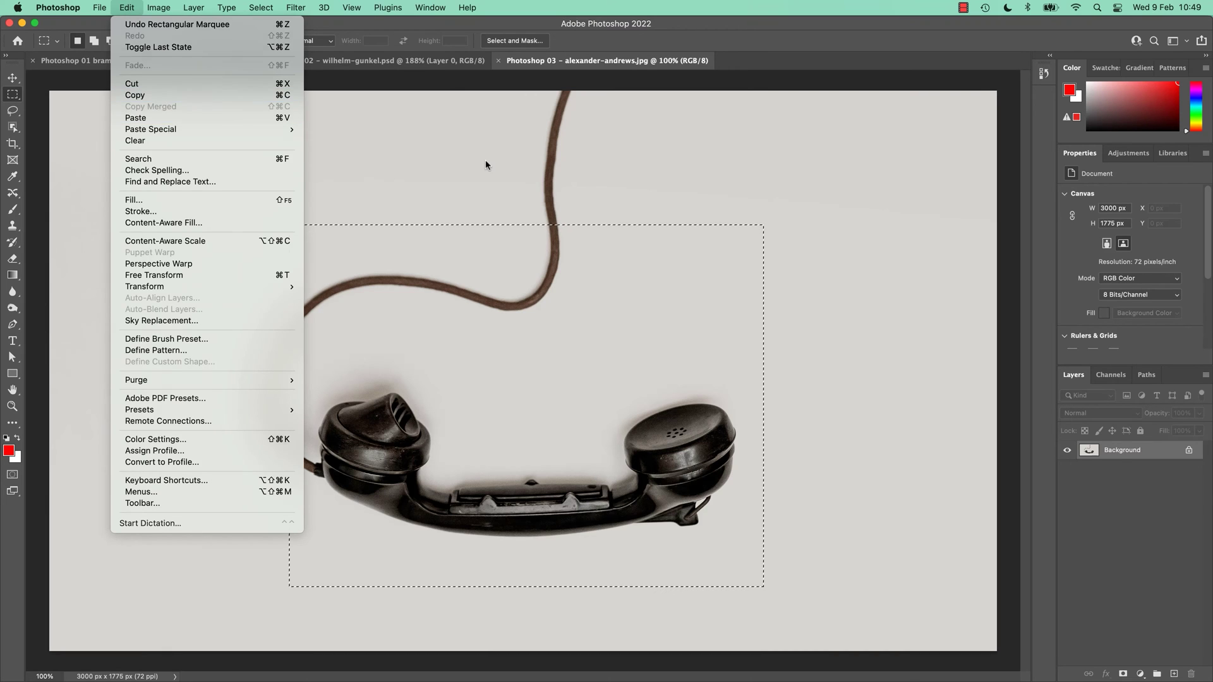
Step: Paste the handset image into Adobe XD, scale it to about 506 by 386, and place it beside the green telephone artwork
{"action": "key", "text": "super+Tab"}
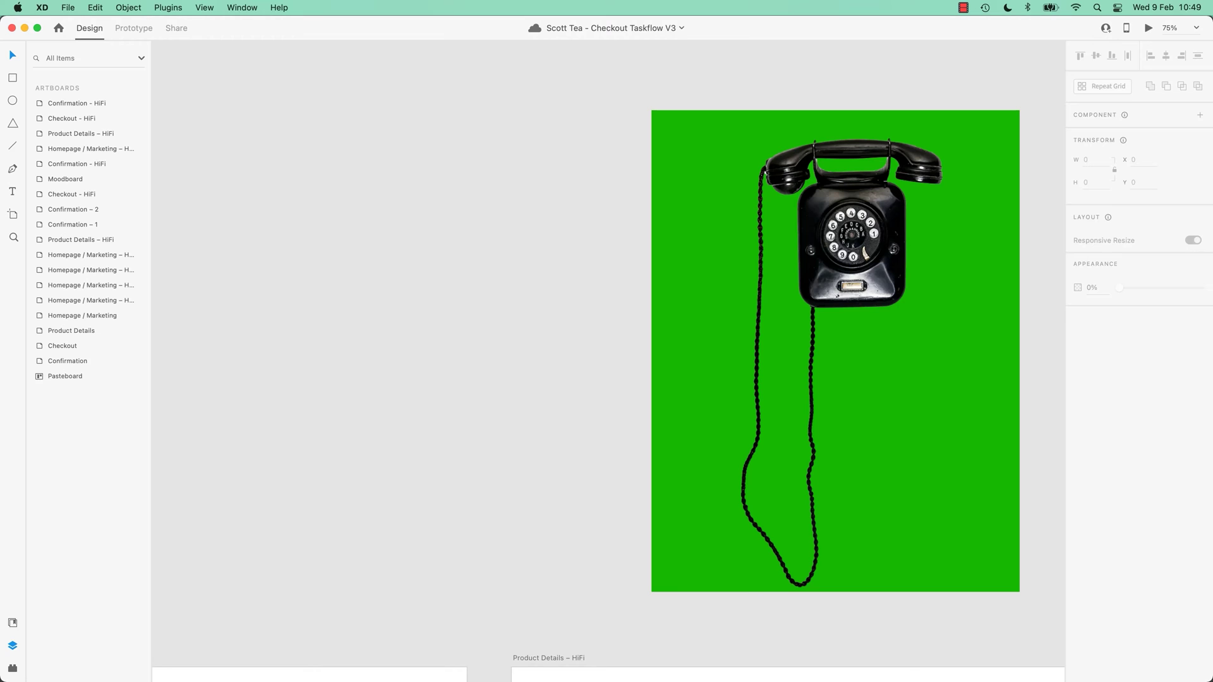
{"action": "key", "text": "super+v"}
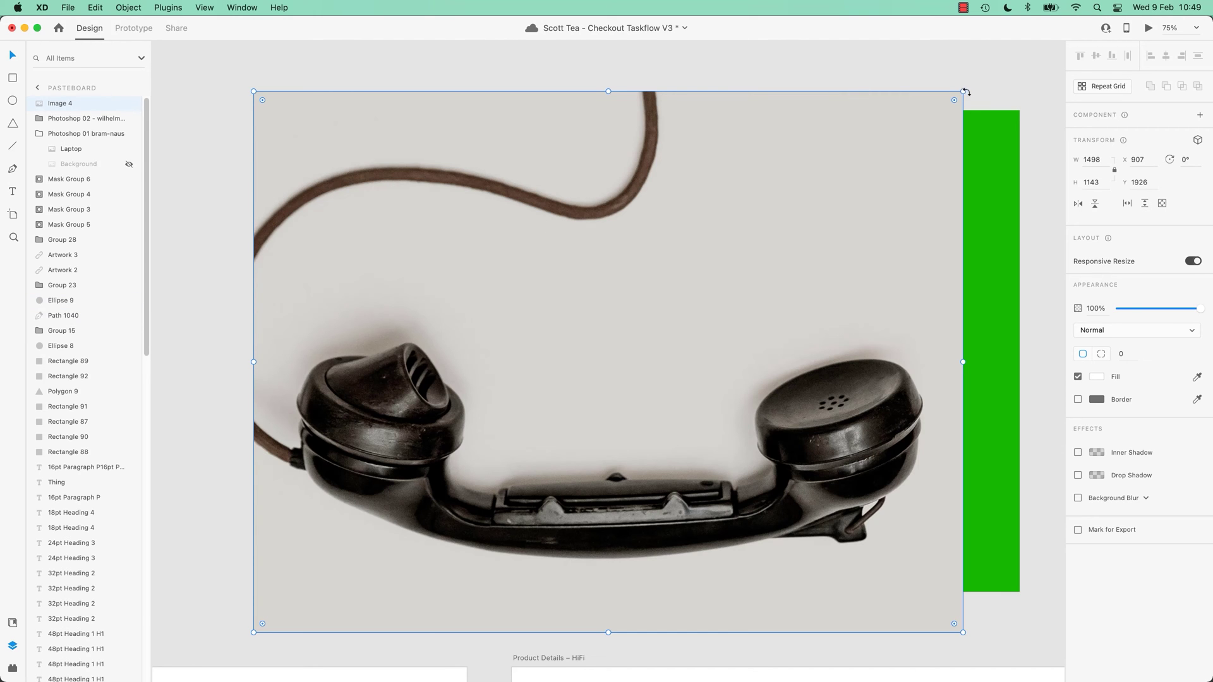
{"action": "left_click_drag", "start_coordinate": [964, 91], "coordinate": [495, 450]}
{"action": "left_click_drag", "start_coordinate": [438, 503], "coordinate": [446, 320]}
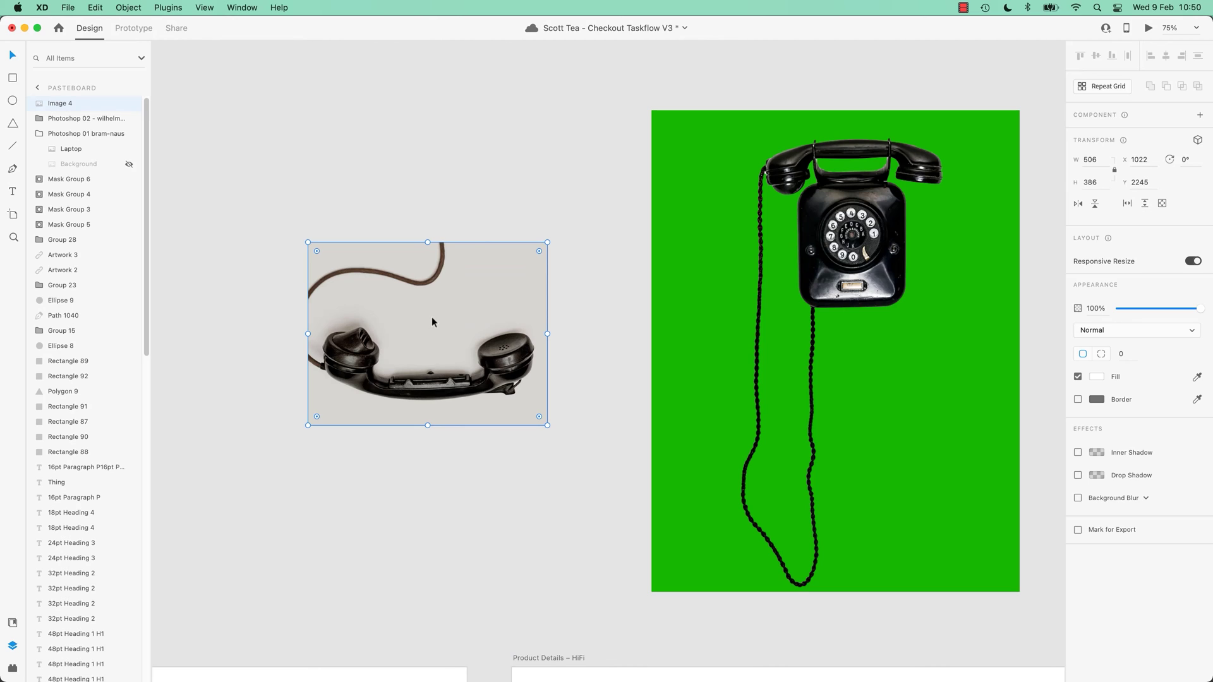
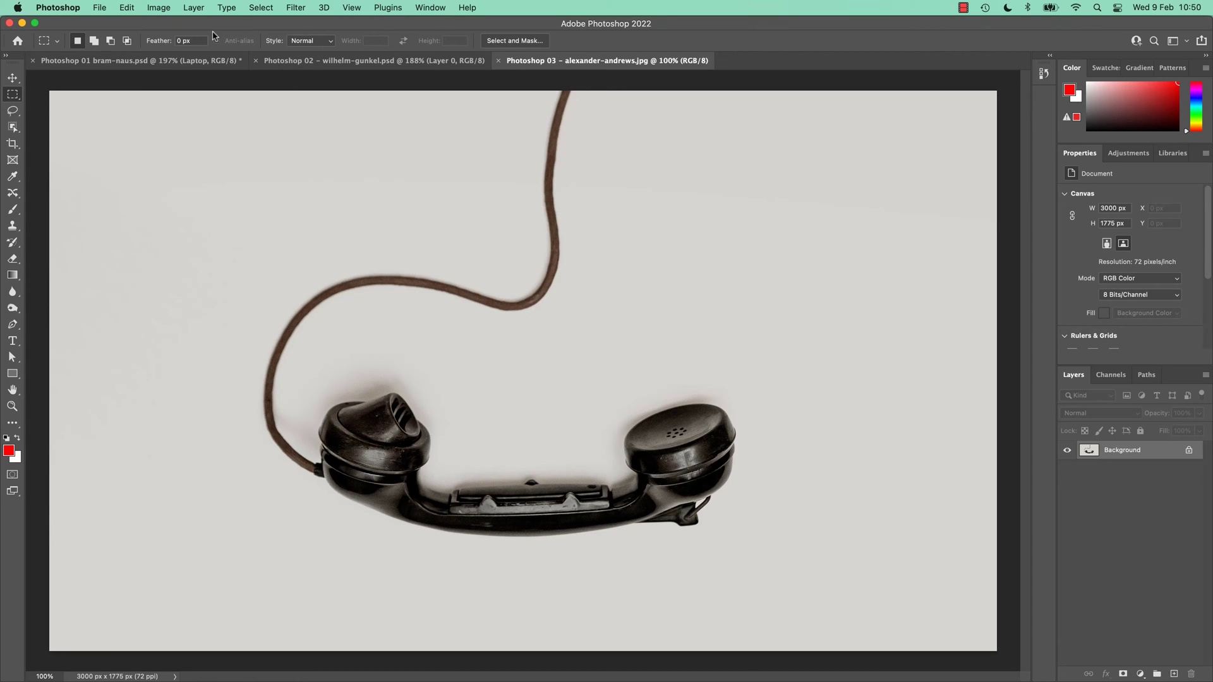
Step: In Photoshop, select the handset and cord with Select Subject and mask out the background of Photoshop 03 - alexander-andrews.jpg
{"action": "left_click", "coordinate": [259, 8]}
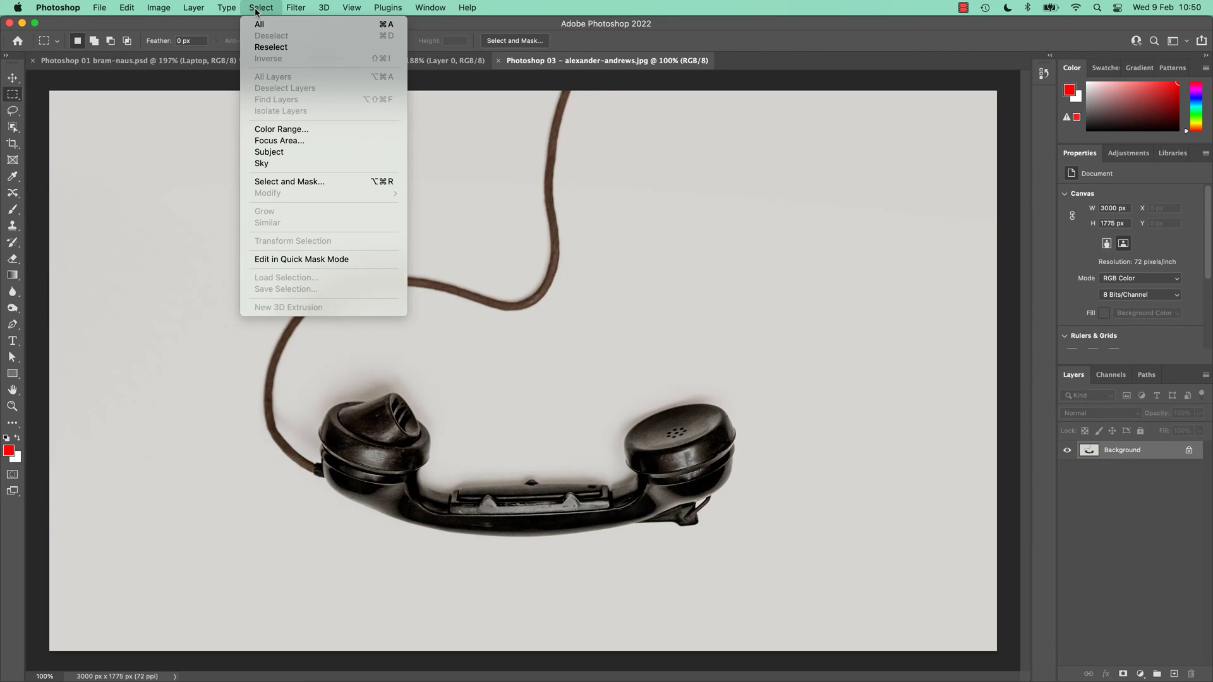
{"action": "left_click", "coordinate": [317, 151]}
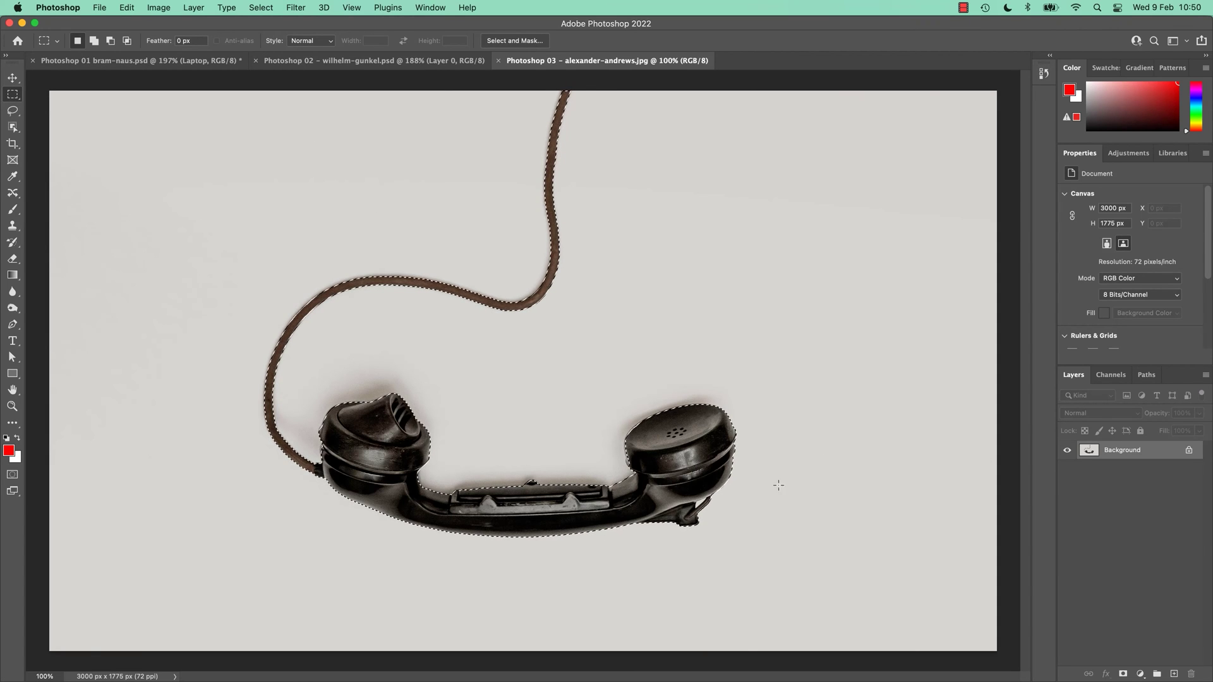
{"action": "left_click", "coordinate": [1122, 675]}
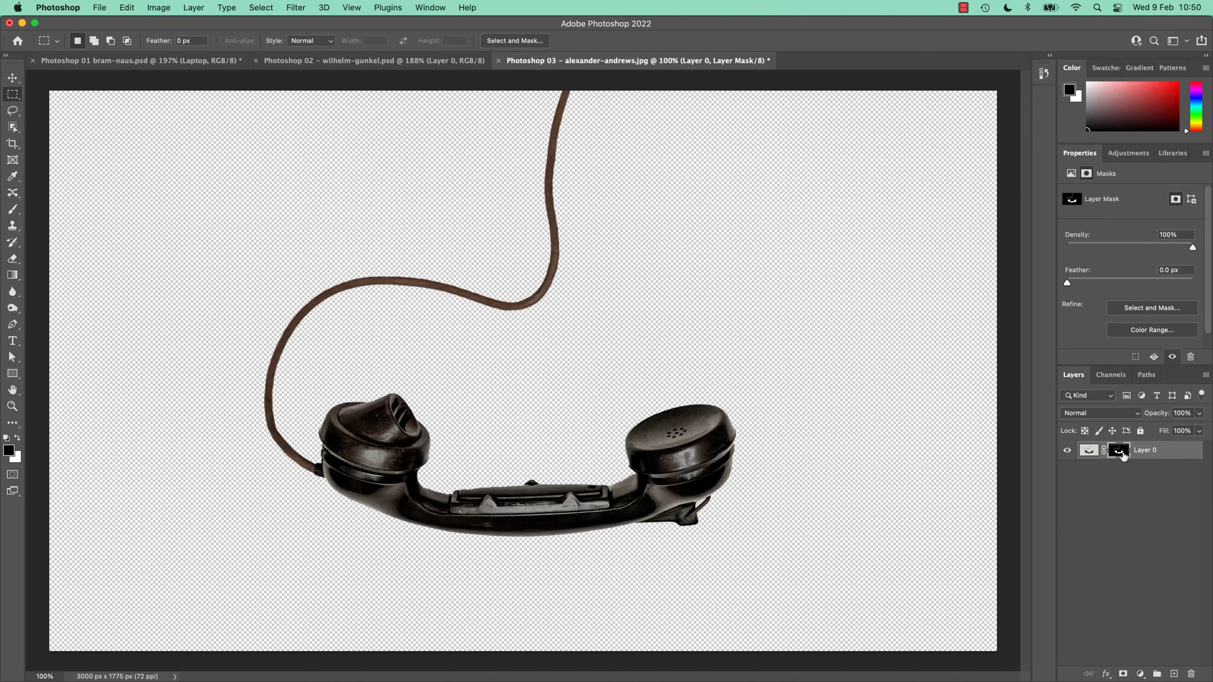
Step: Display the XD CLASS library and enlarge its area by collapsing the color picker and shrinking the layer list
{"action": "left_click", "coordinate": [1172, 155]}
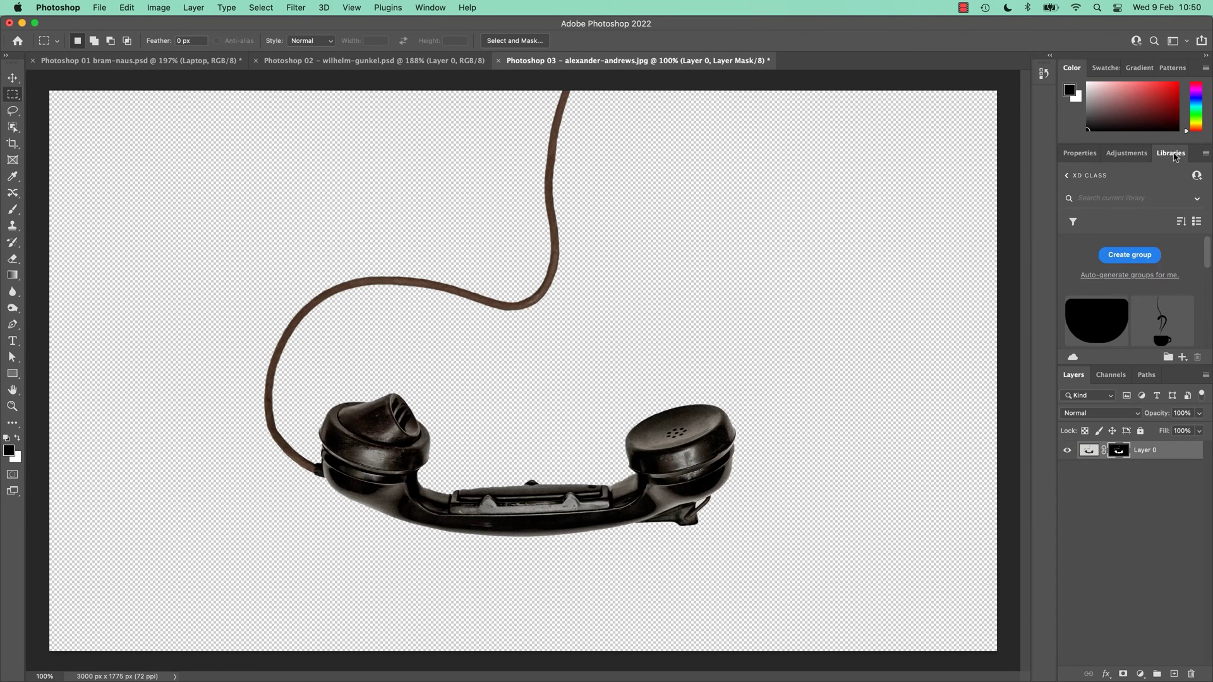
{"action": "double_click", "coordinate": [1072, 67]}
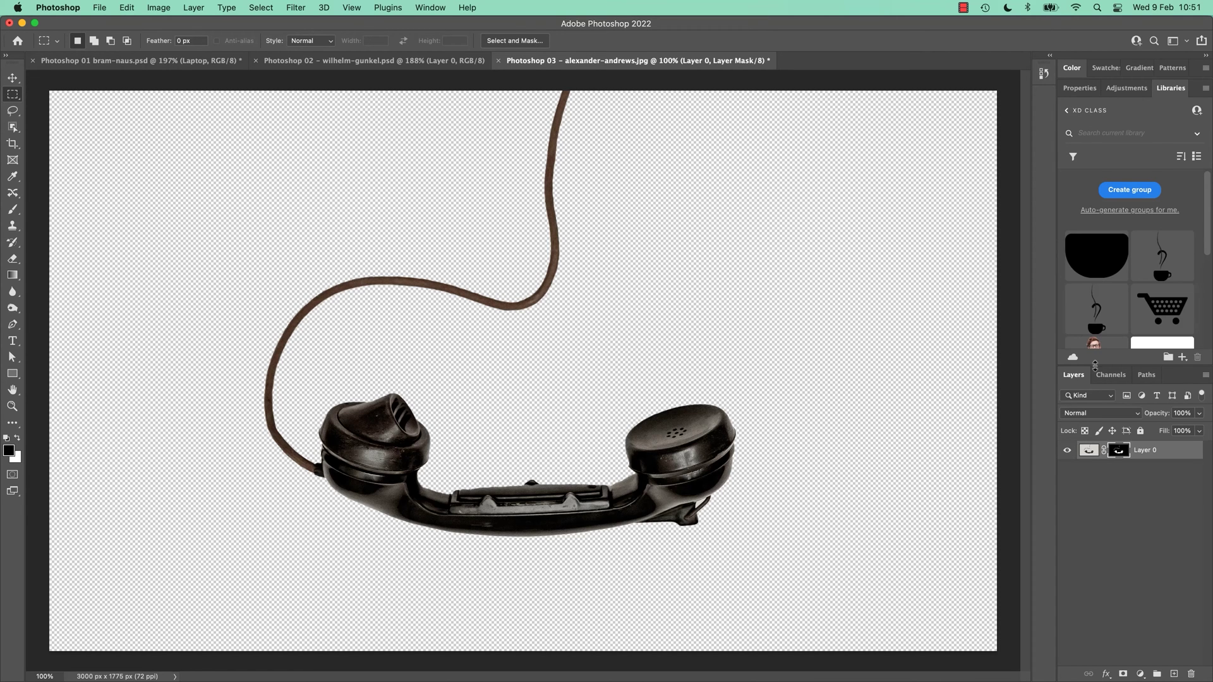
{"action": "left_click_drag", "start_coordinate": [1095, 366], "coordinate": [1095, 509]}
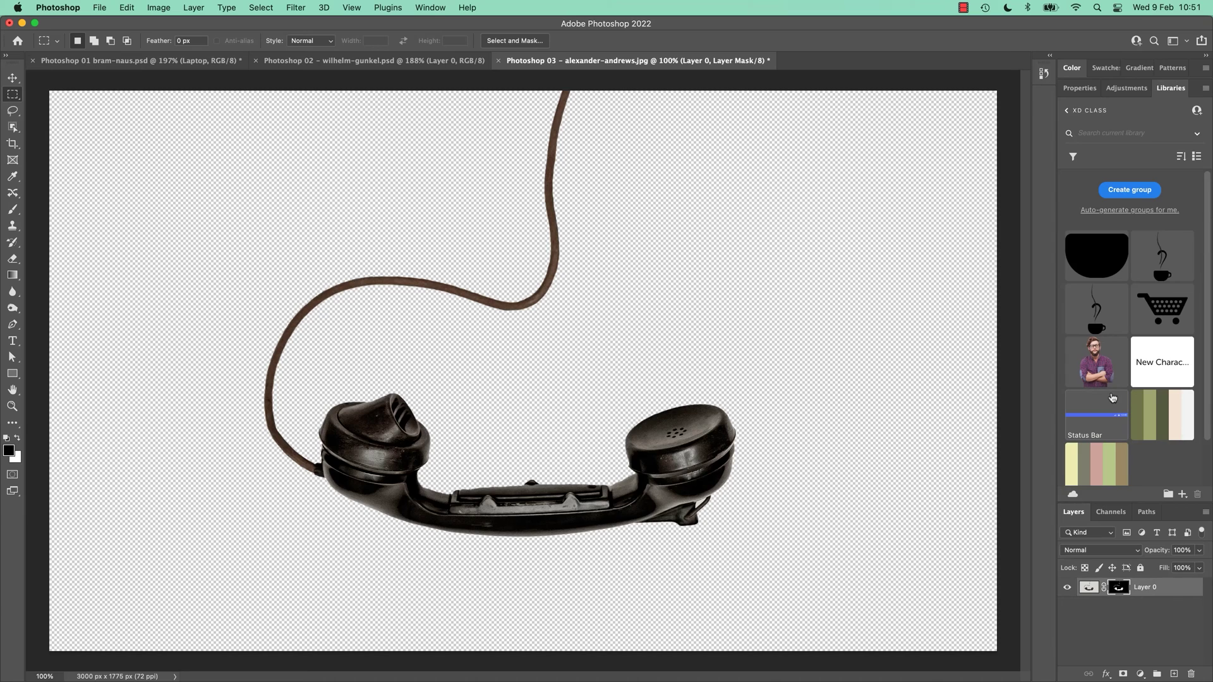
{"action": "scroll", "coordinate": [1115, 402], "scroll_direction": "down", "scroll_amount": 2}
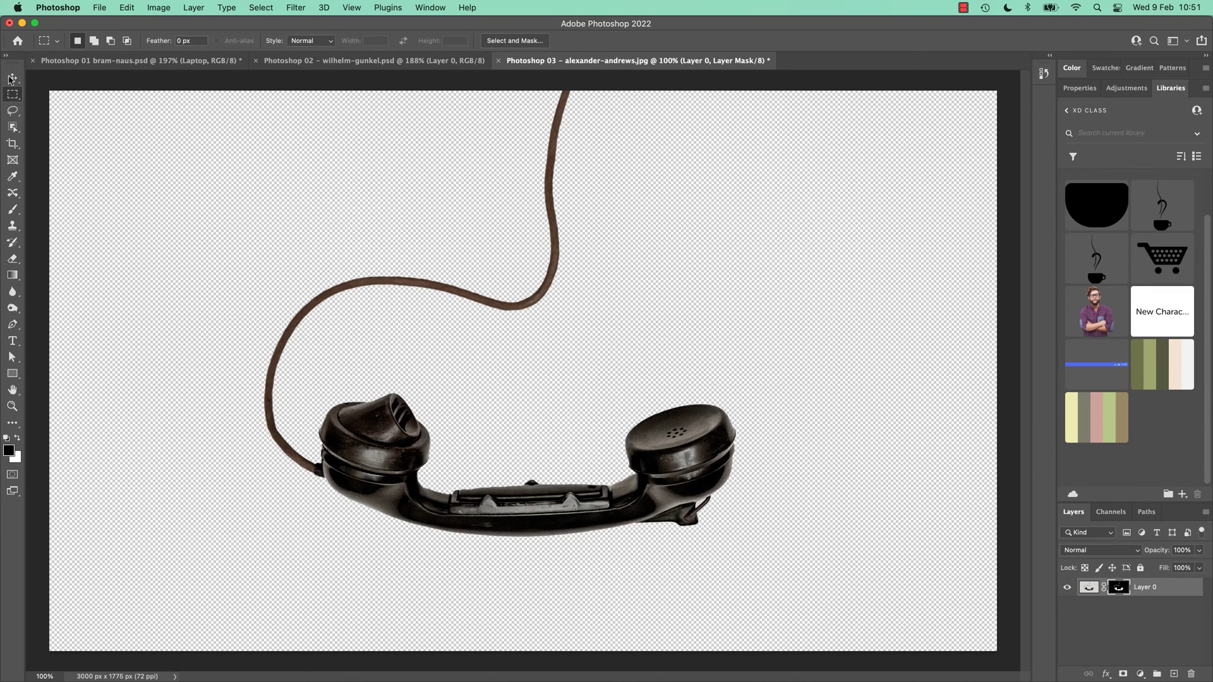
Step: Add the masked handset layer to the XD CLASS library with the Move tool and name the graphic Phone
{"action": "left_click", "coordinate": [12, 77]}
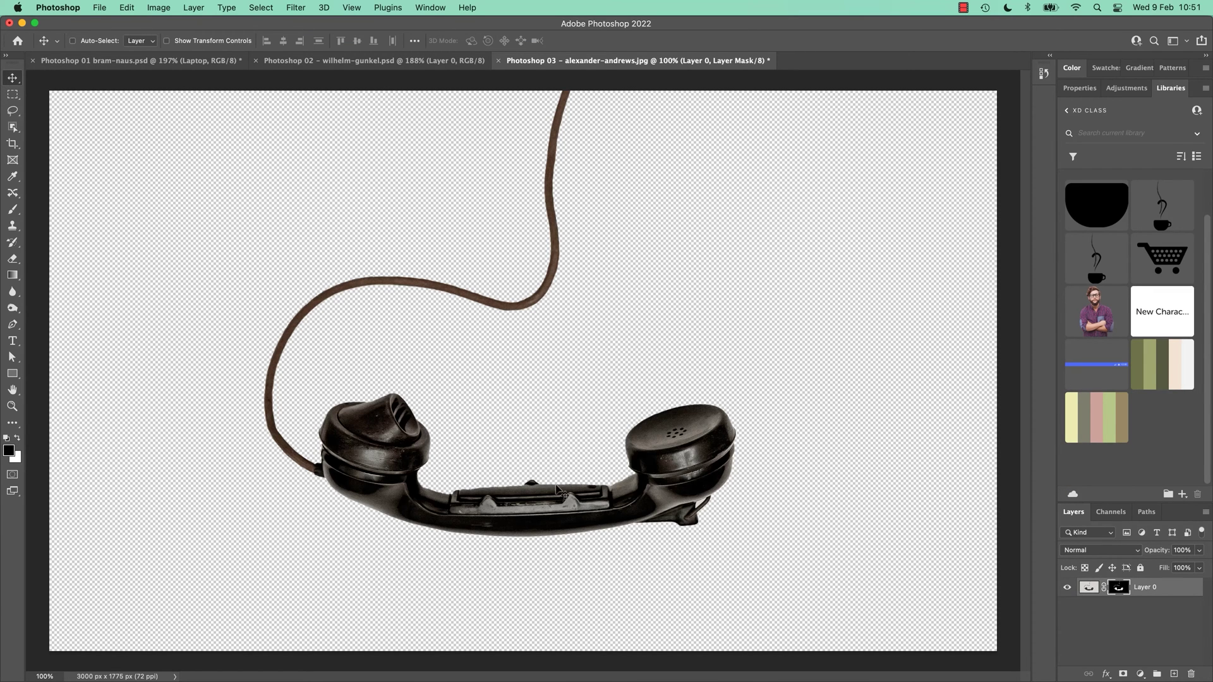
{"action": "left_click_drag", "start_coordinate": [515, 513], "coordinate": [1137, 363]}
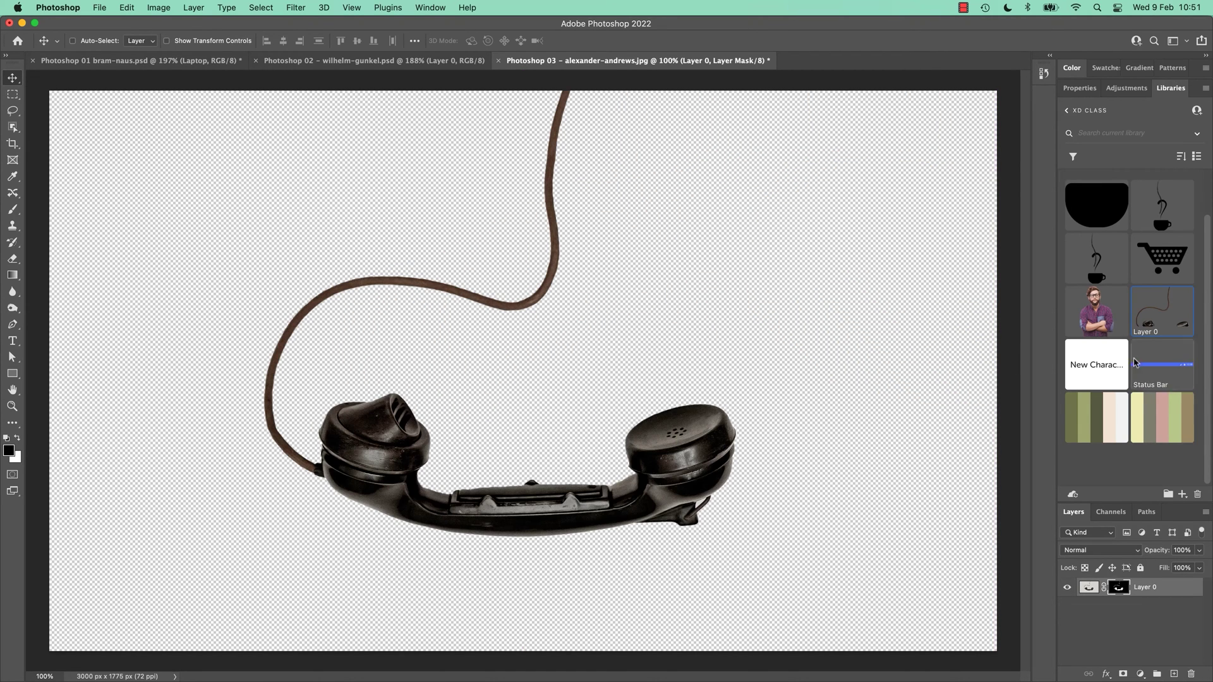
{"action": "double_click", "coordinate": [1161, 332]}
{"action": "type", "text": "Phone"}
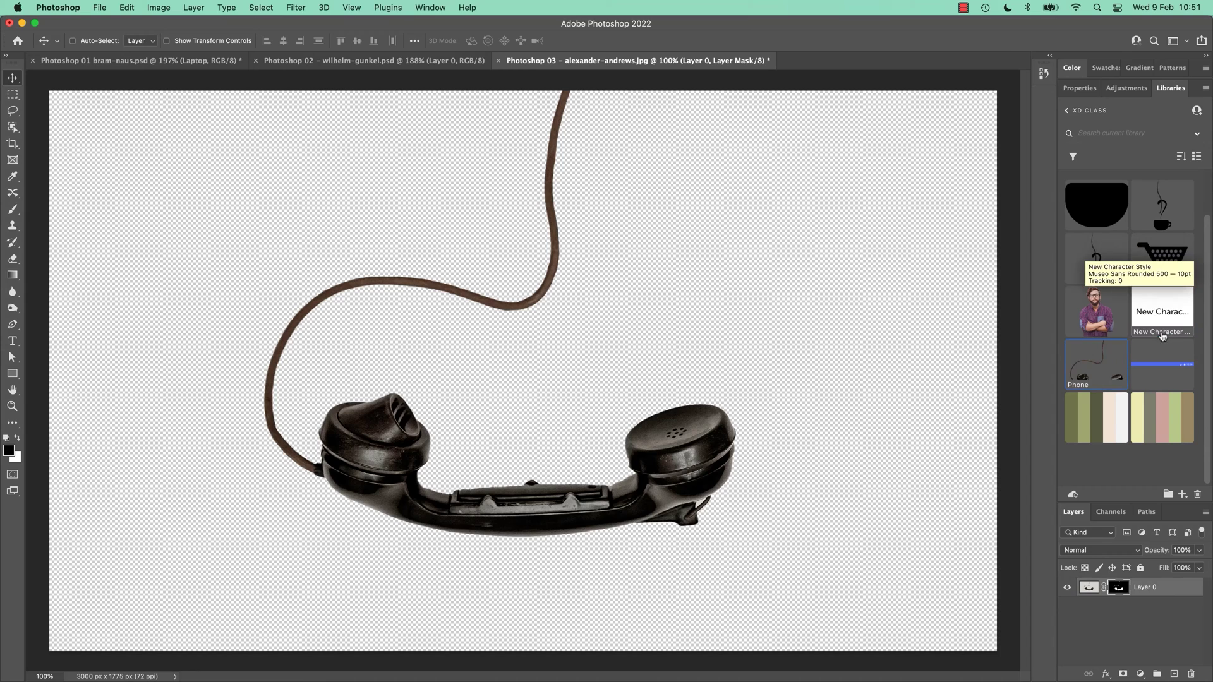
{"action": "key", "text": "Return"}
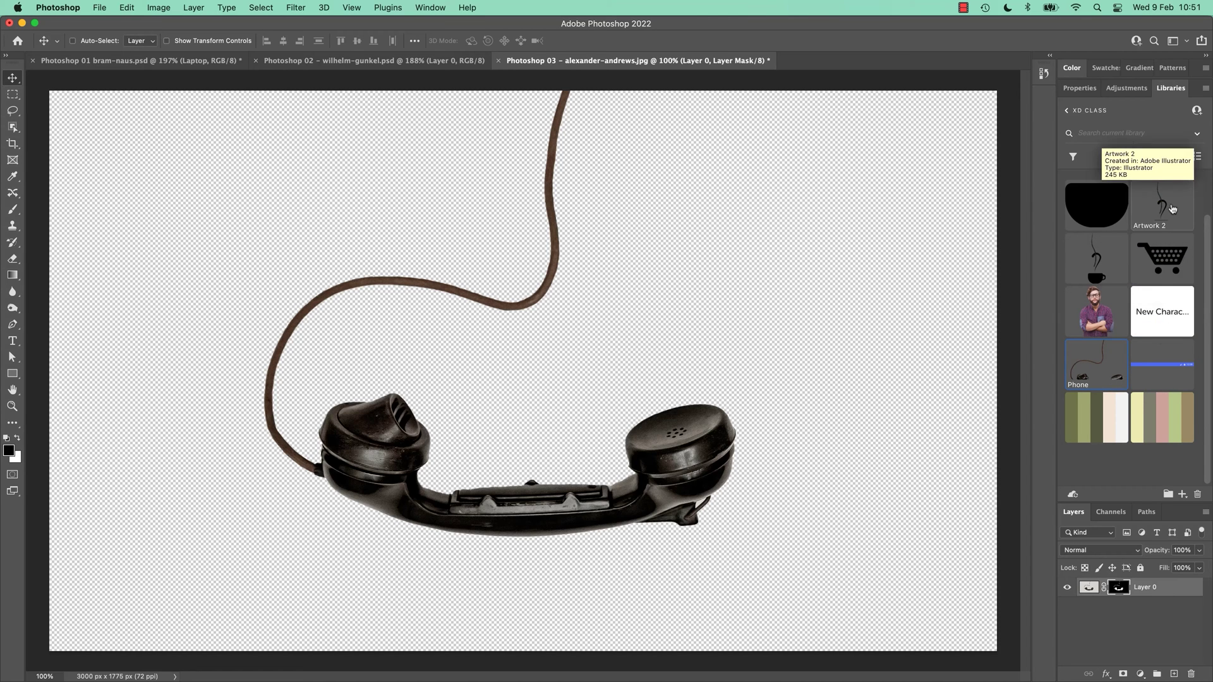
Step: Switch to Adobe XD and open the XD Class library
{"action": "key", "text": "super"}
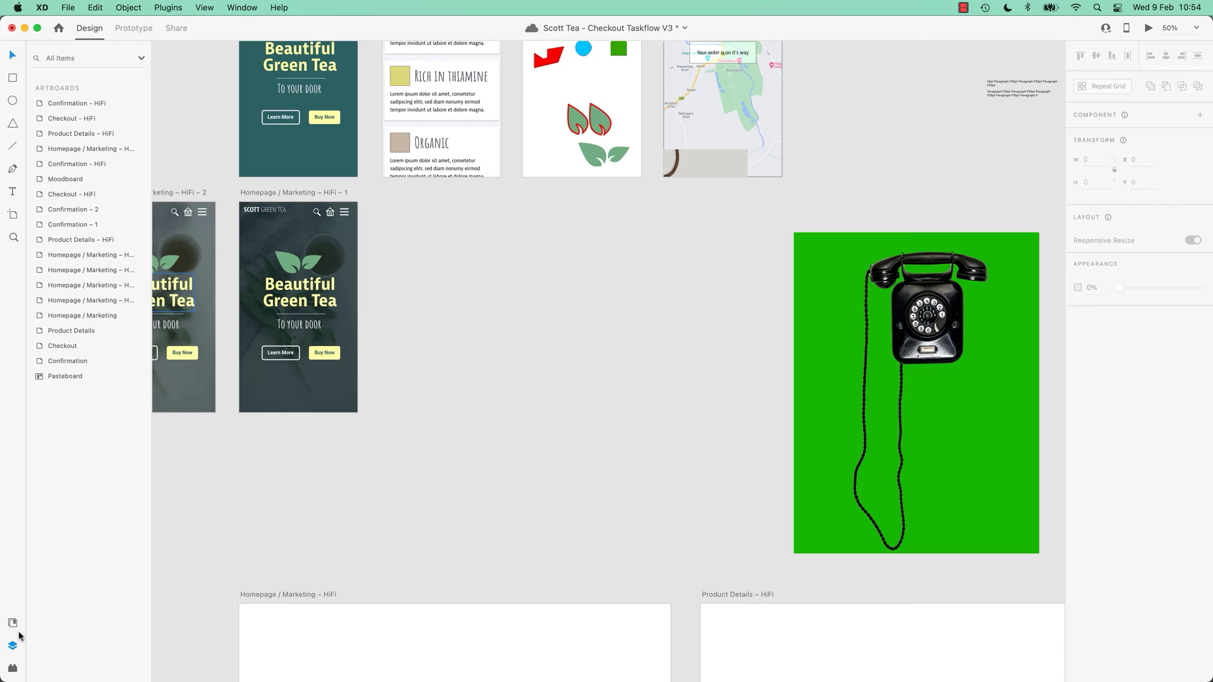
{"action": "left_click", "coordinate": [13, 624]}
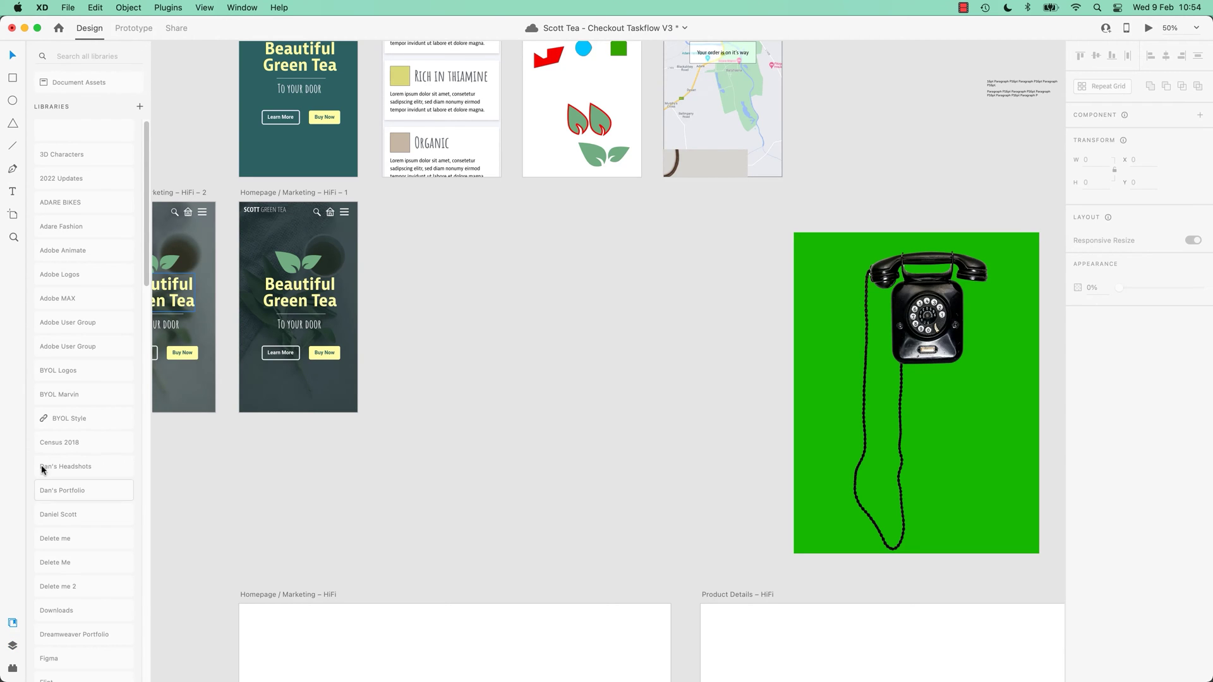
{"action": "scroll", "coordinate": [56, 518], "scroll_direction": "down", "scroll_amount": 10}
{"action": "scroll", "coordinate": [70, 471], "scroll_direction": "up", "scroll_amount": 15}
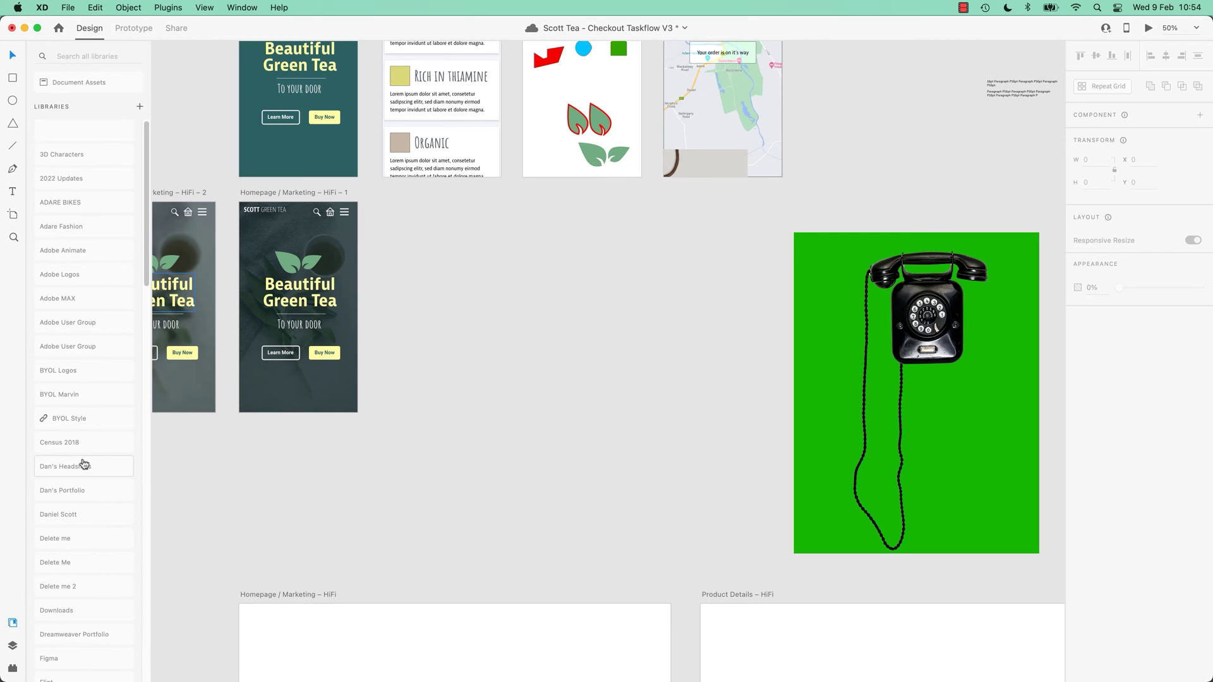
{"action": "scroll", "coordinate": [63, 435], "scroll_direction": "down", "scroll_amount": 15}
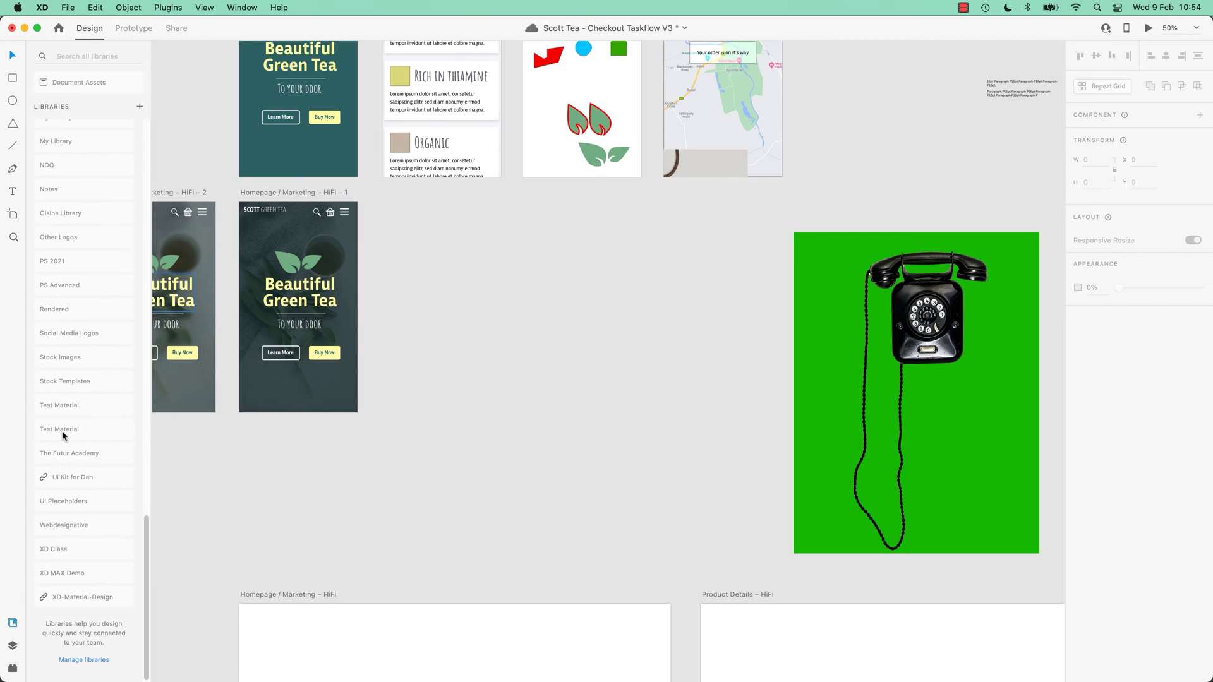
{"action": "left_click", "coordinate": [55, 548]}
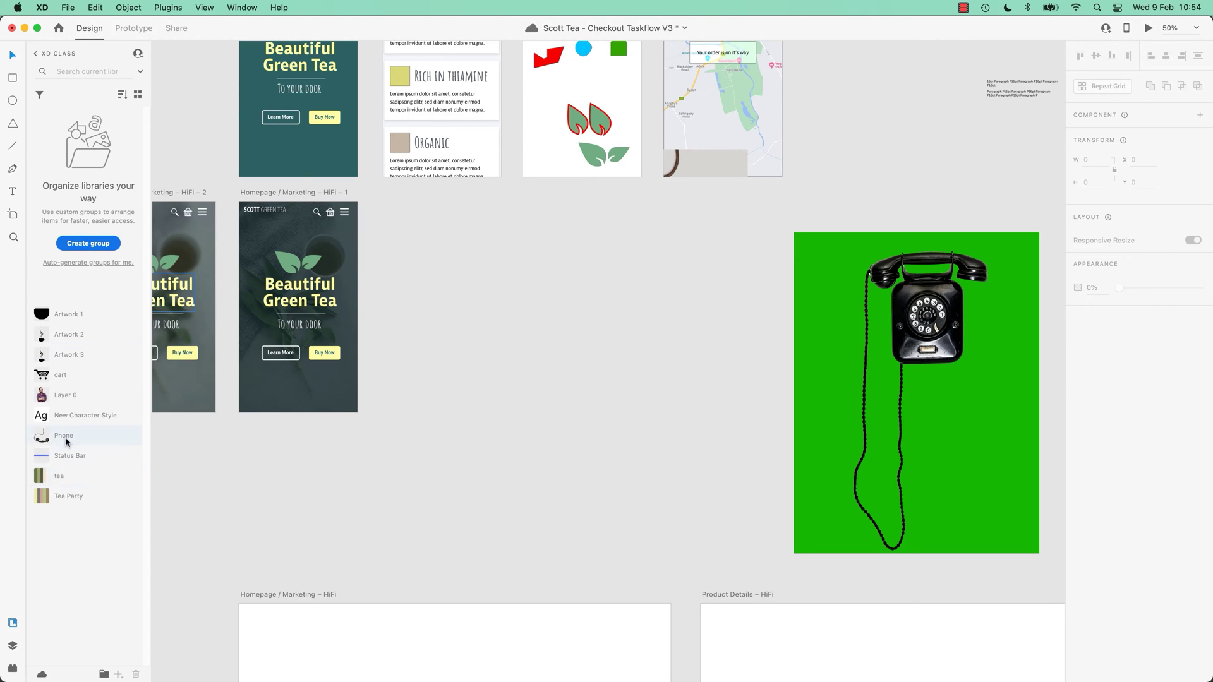
Step: Place the Phone graphic from the library on the empty pasteboard beside the Homepage / Marketing – HiFi – 3 artboard and save the document
{"action": "scroll", "coordinate": [211, 474], "scroll_direction": "left", "scroll_amount": 15}
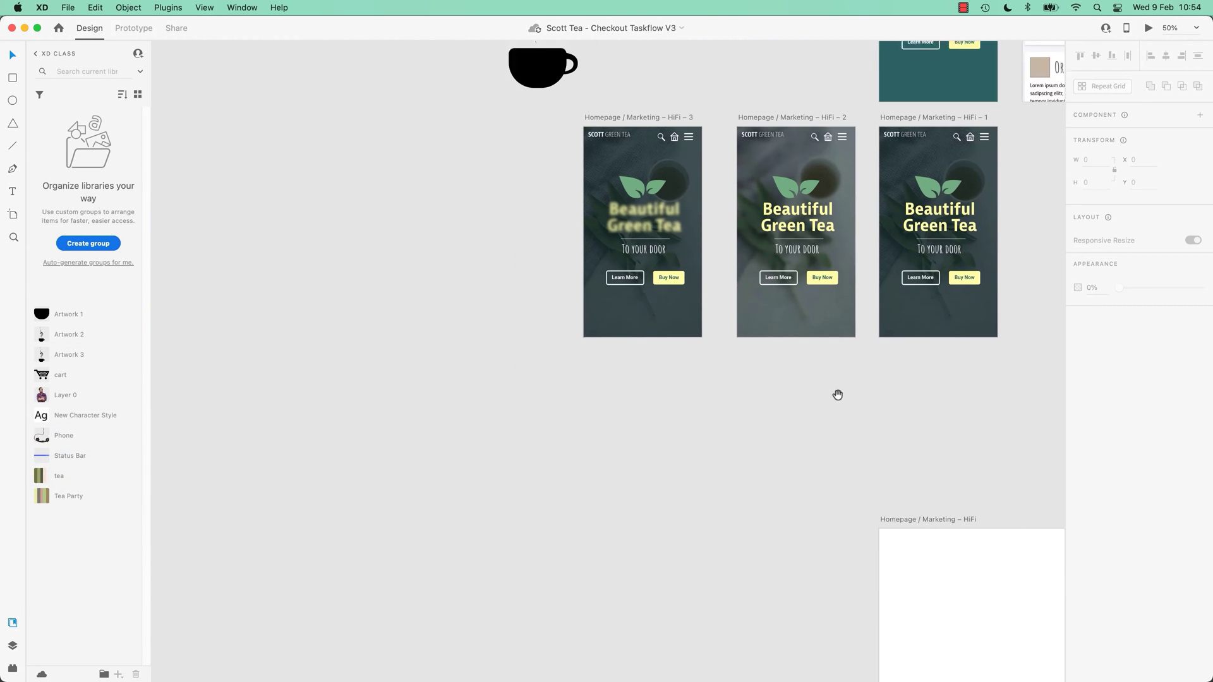
{"action": "left_click_drag", "start_coordinate": [63, 435], "coordinate": [483, 442]}
{"action": "left_click_drag", "start_coordinate": [802, 594], "coordinate": [584, 342]}
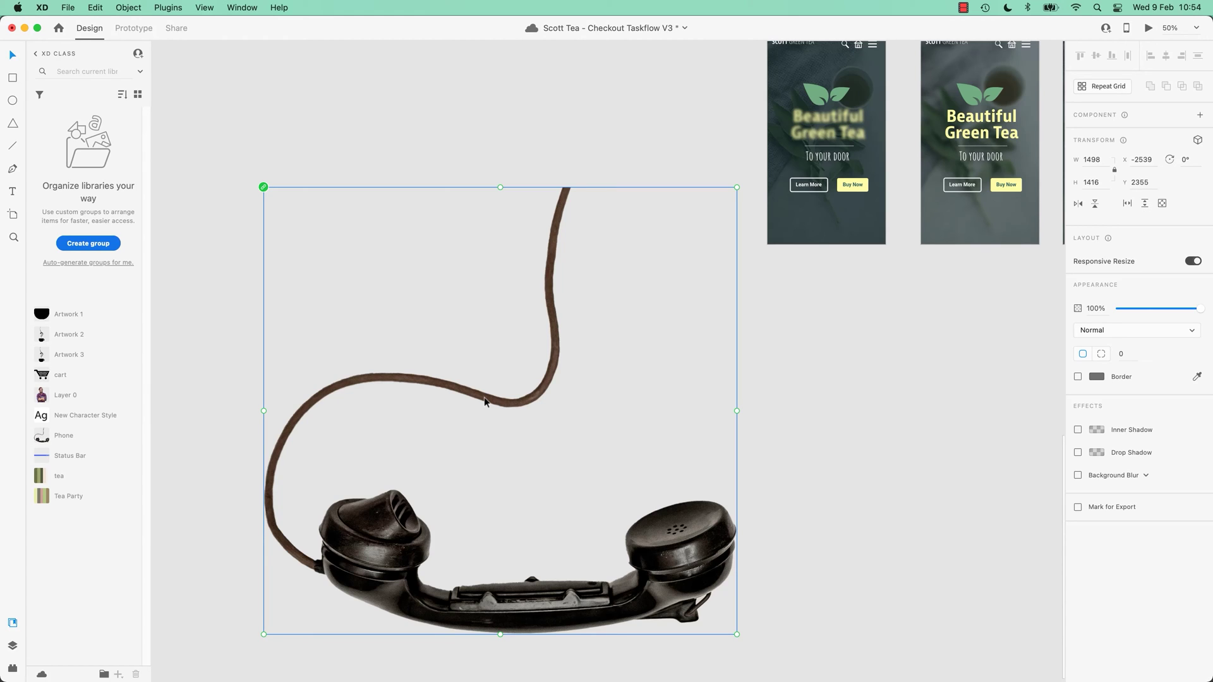
{"action": "key", "text": "super+s"}
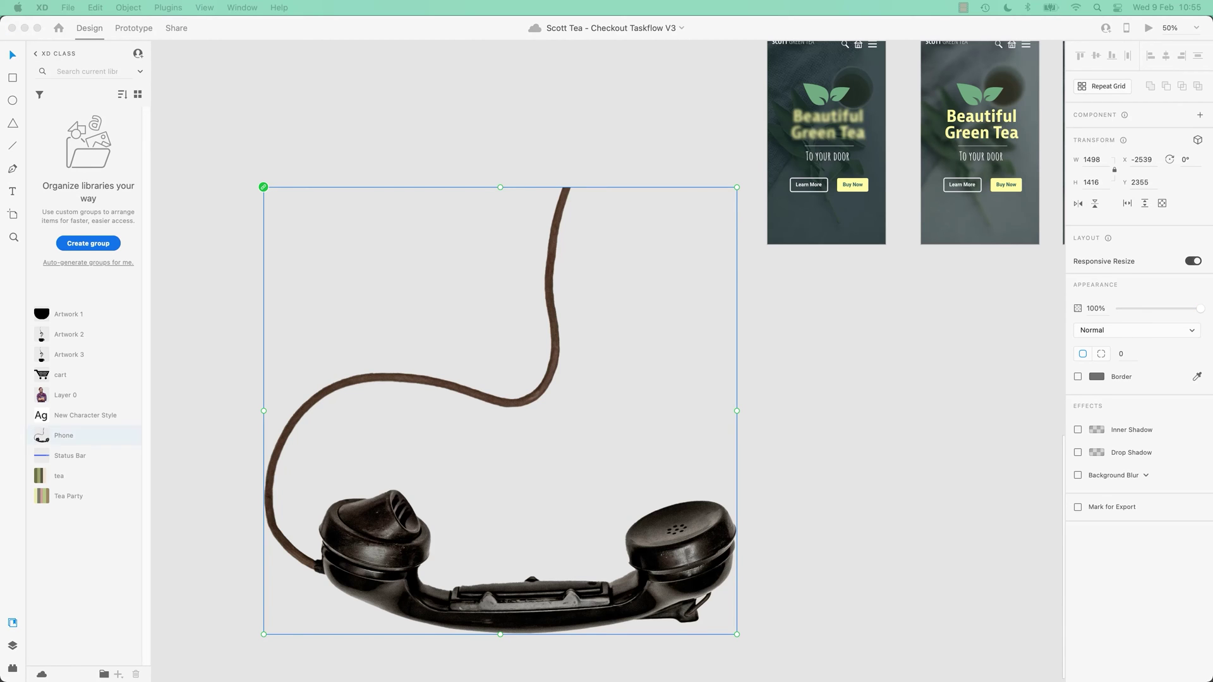
Step: Switch to Photoshop and close Photoshop 03 - alexander-andrews.jpg without saving its changes
{"action": "key", "text": "super+Tab"}
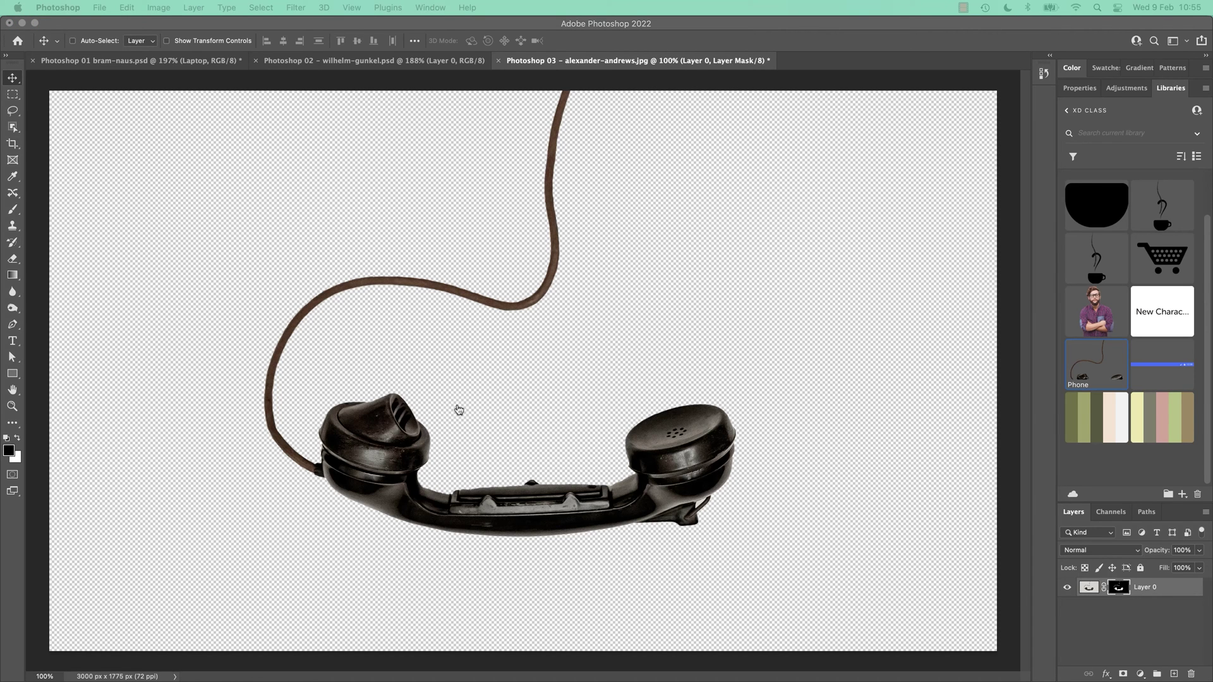
{"action": "key", "text": "super+Tab"}
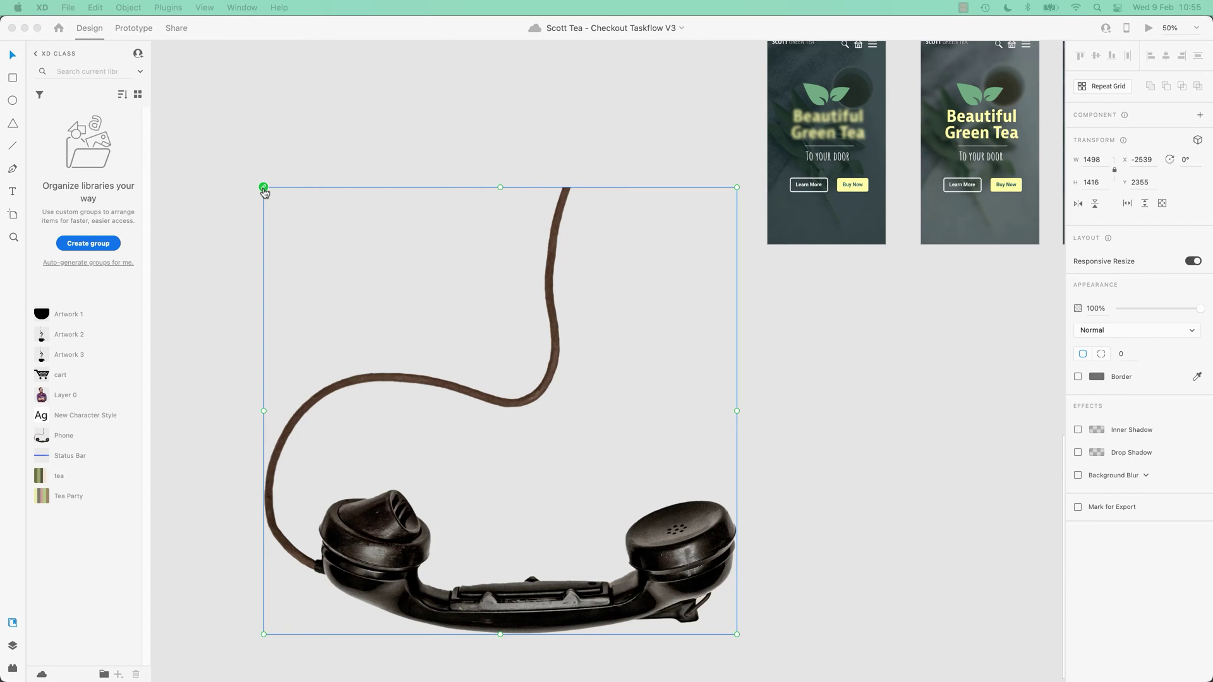
{"action": "key", "text": "super+Tab"}
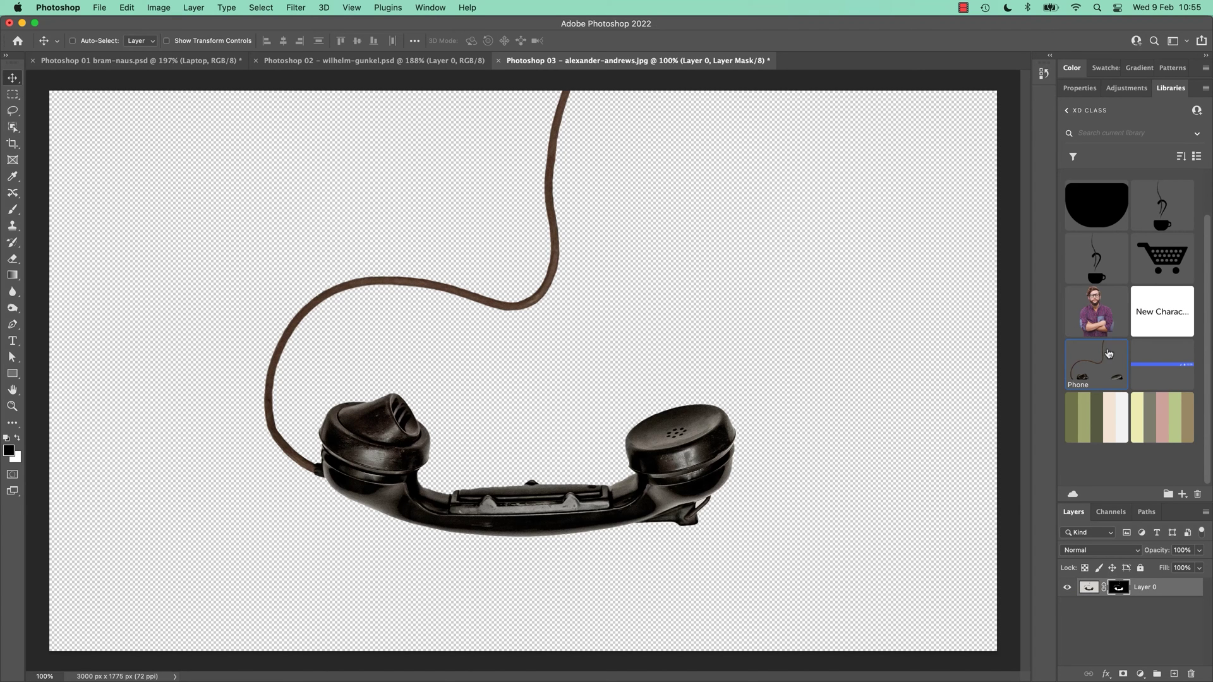
{"action": "left_click", "coordinate": [1076, 351]}
{"action": "left_click", "coordinate": [497, 61]}
{"action": "left_click", "coordinate": [609, 281]}
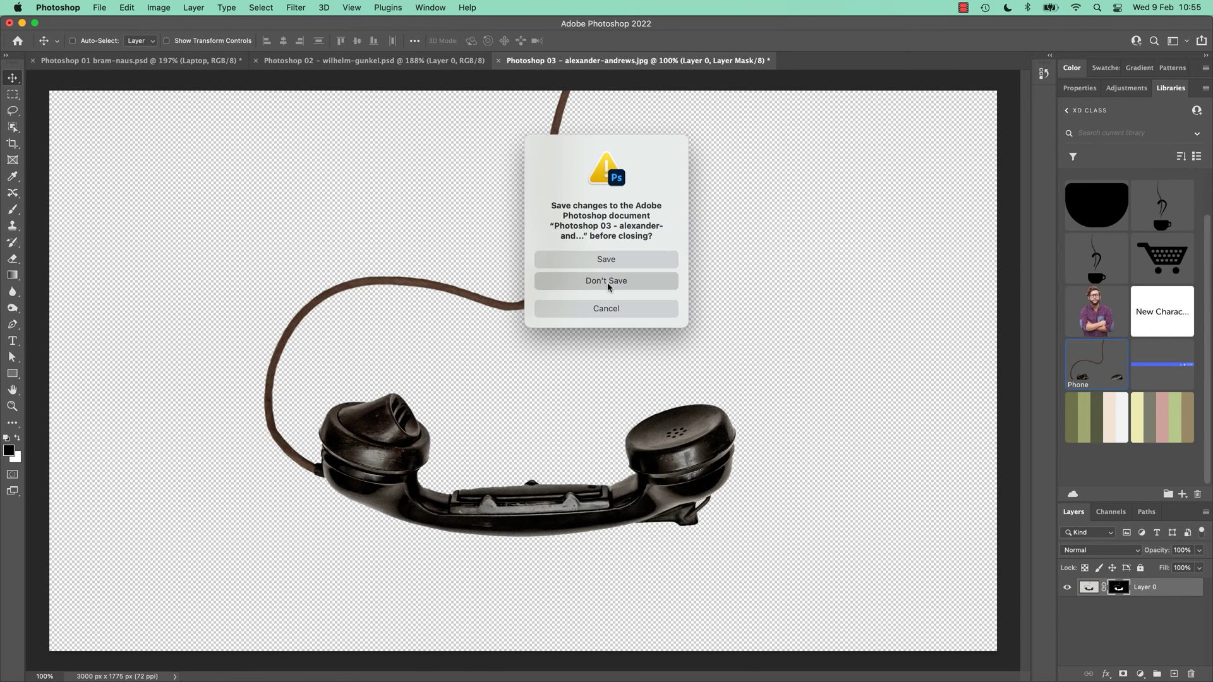
Step: Open the Phone library graphic for editing, invert its colors, and save it to update the linked copy
{"action": "double_click", "coordinate": [1102, 365]}
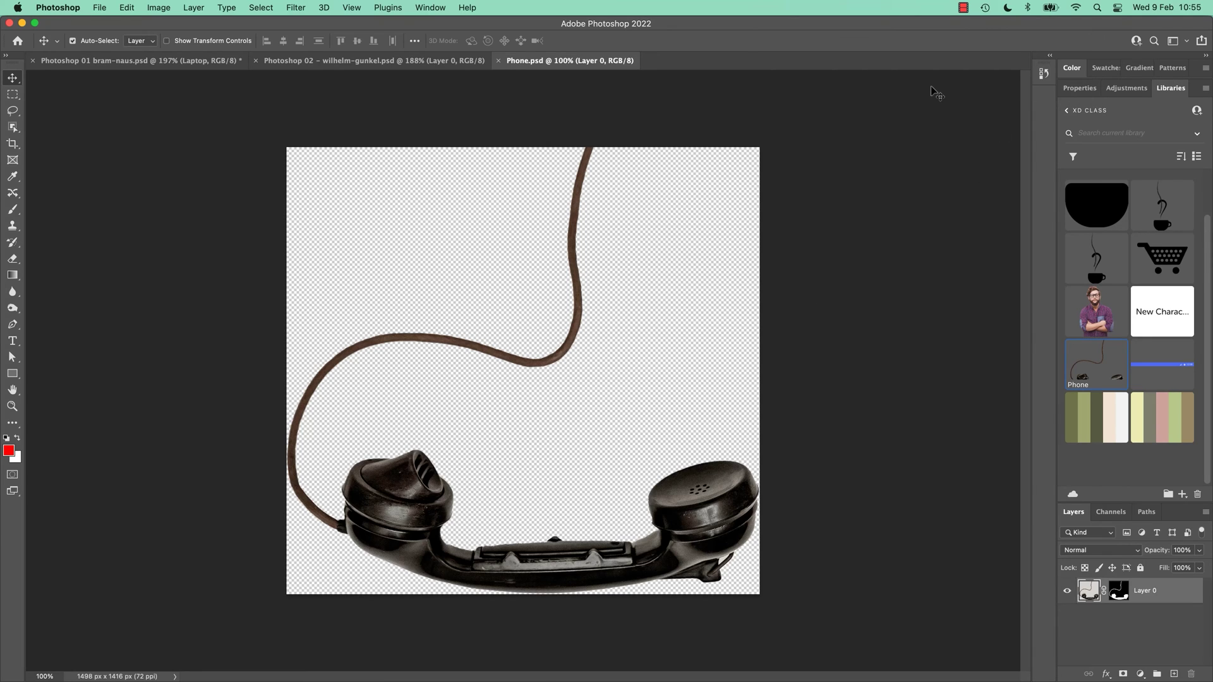
{"action": "key", "text": "super+i"}
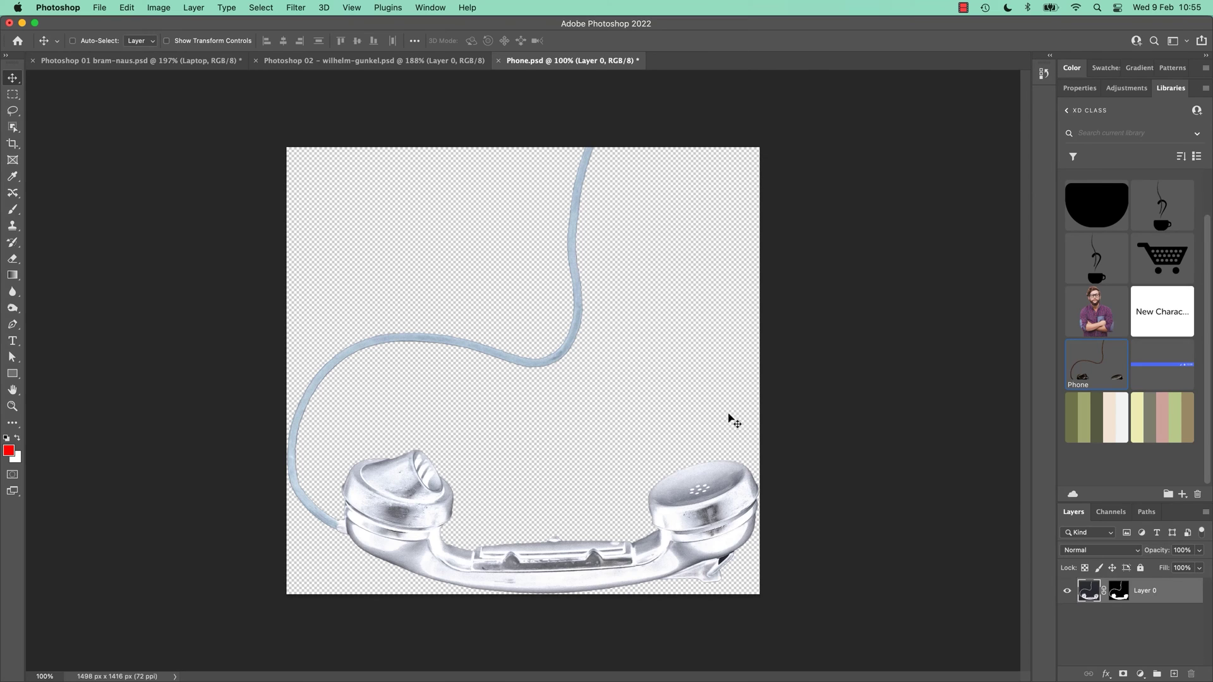
{"action": "key", "text": "super+s"}
{"action": "key", "text": "super"}
{"action": "key", "text": "super+Tab"}
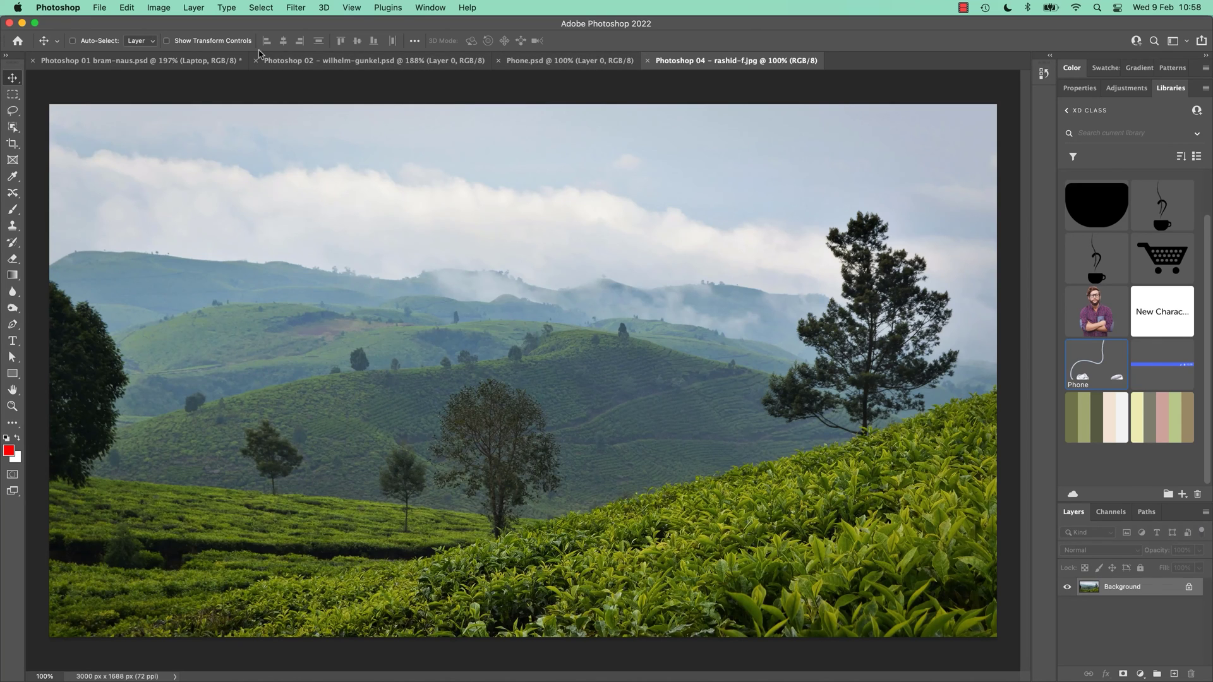
Step: Enable the Landscape Mixer neural filter on Photoshop 04 - rashid-f.jpg
{"action": "left_click", "coordinate": [291, 5]}
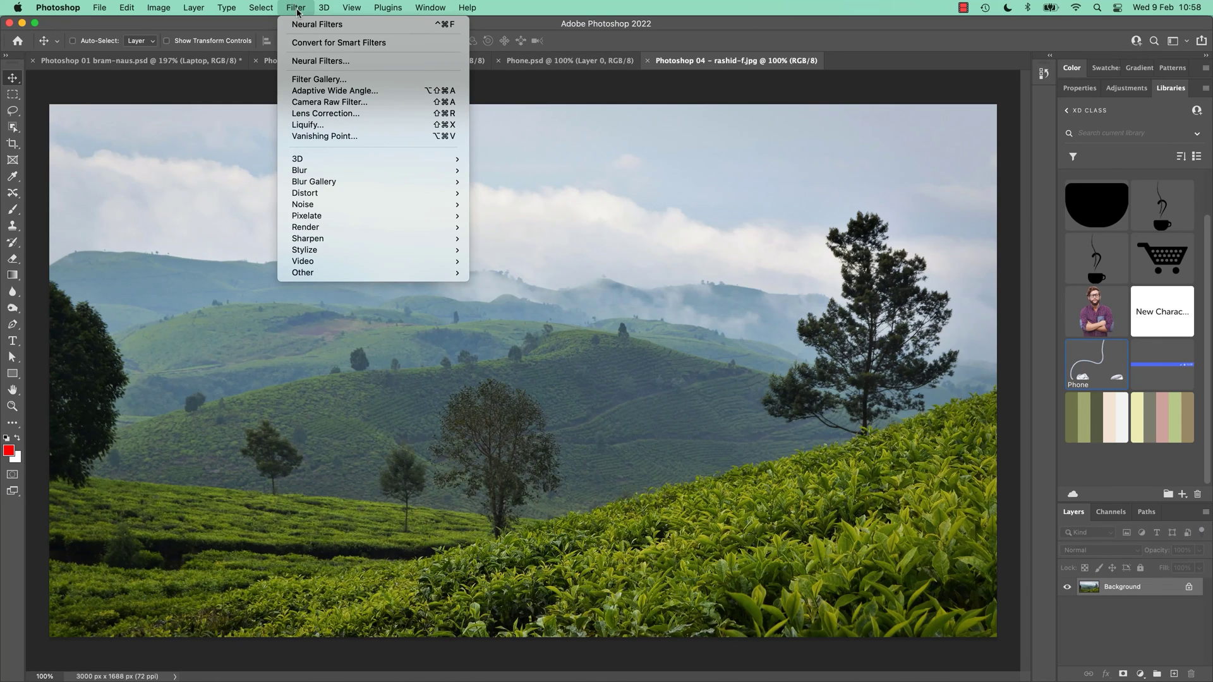
{"action": "left_click", "coordinate": [296, 8]}
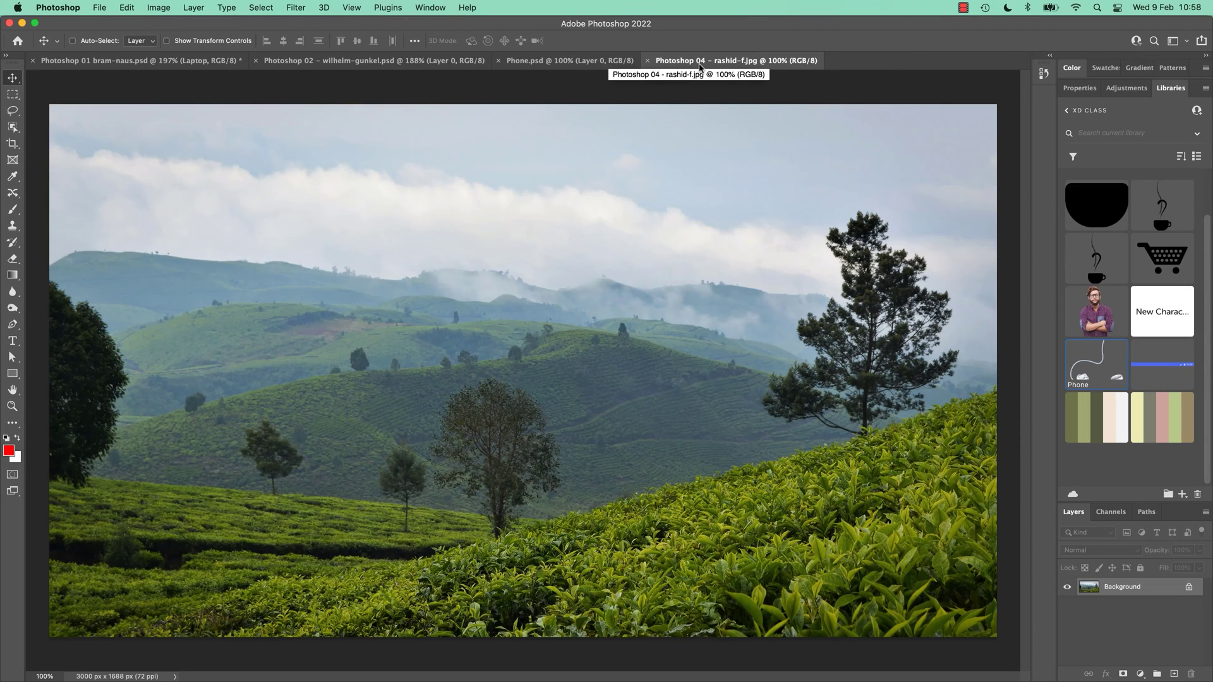
{"action": "left_click", "coordinate": [296, 7]}
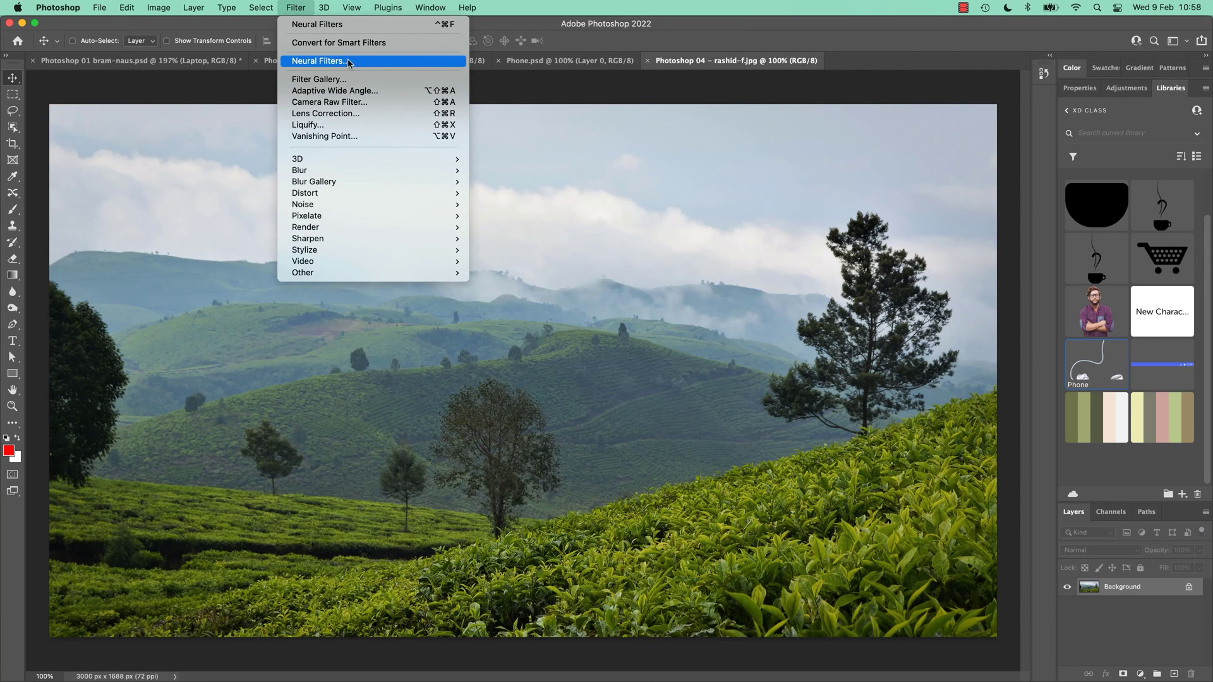
{"action": "left_click", "coordinate": [328, 66]}
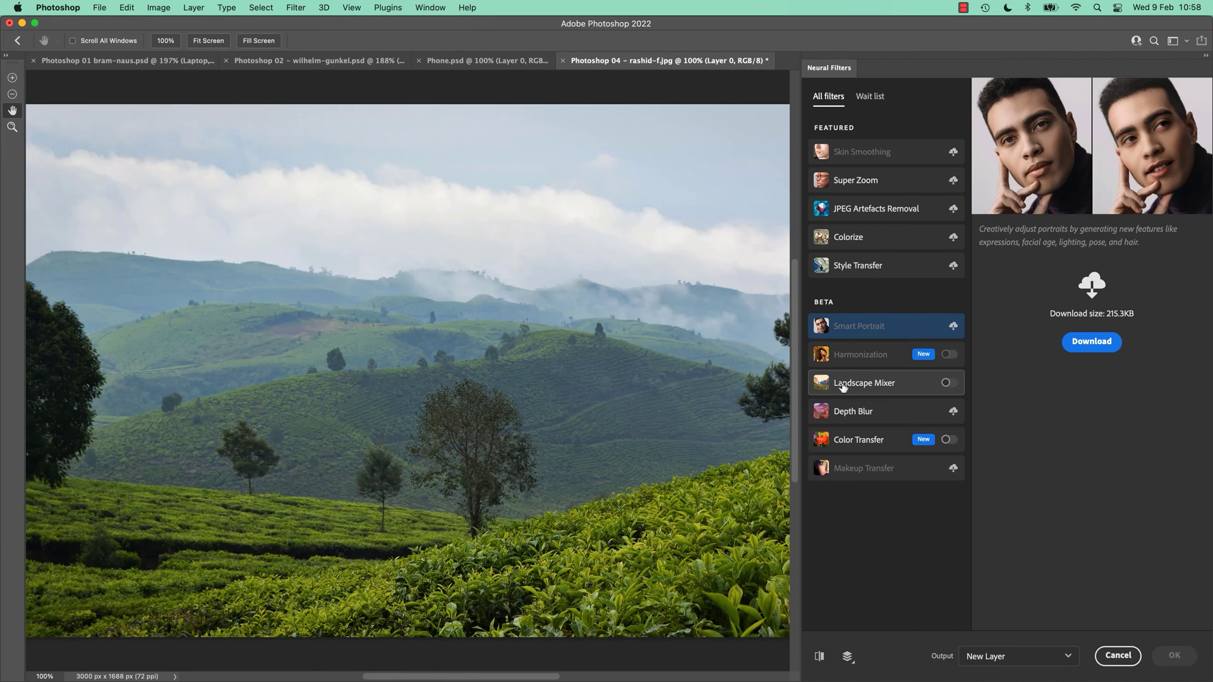
{"action": "left_click", "coordinate": [848, 388]}
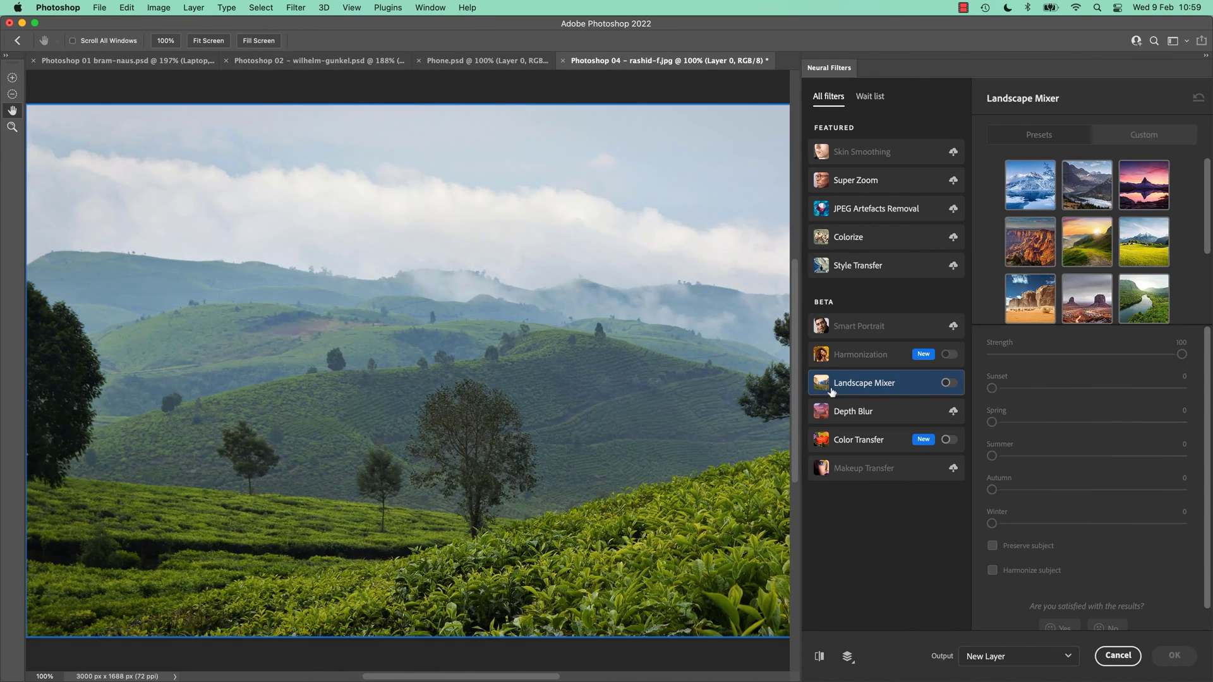
{"action": "left_click", "coordinate": [947, 383]}
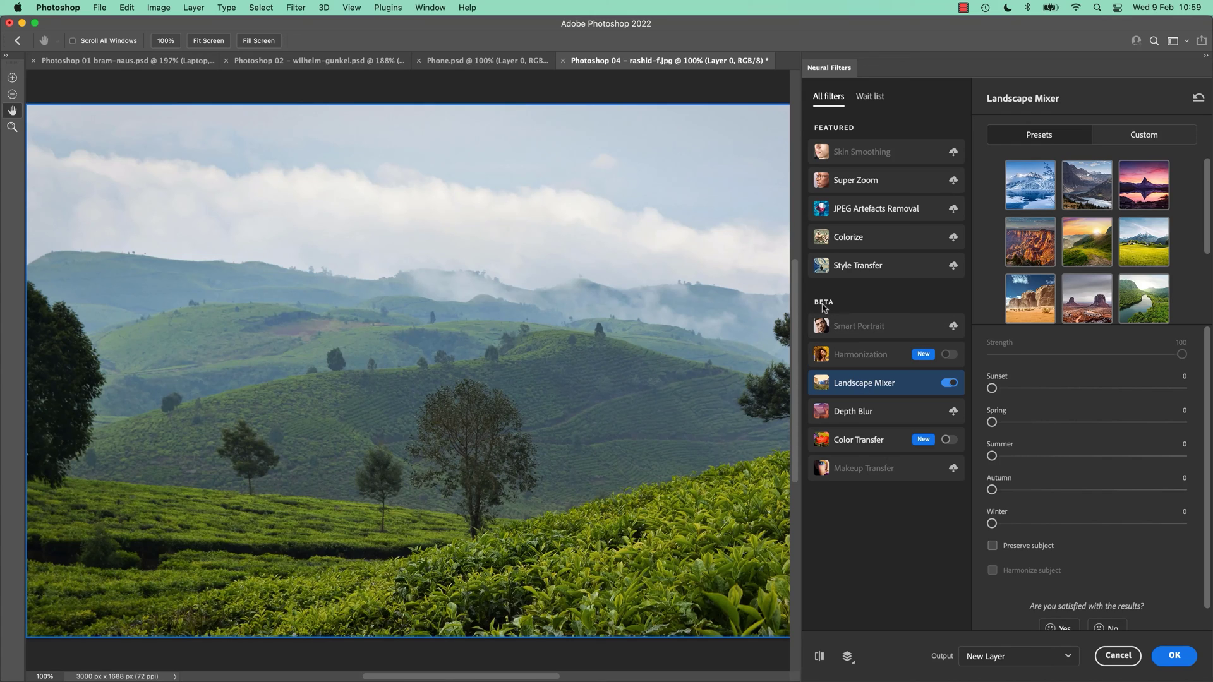
Step: Set Landscape Mixer's Winter amount to 93 and compare the snowy result with the original photo
{"action": "mouse_move", "coordinate": [859, 383]}
{"action": "left_click_drag", "start_coordinate": [993, 524], "coordinate": [1170, 527]}
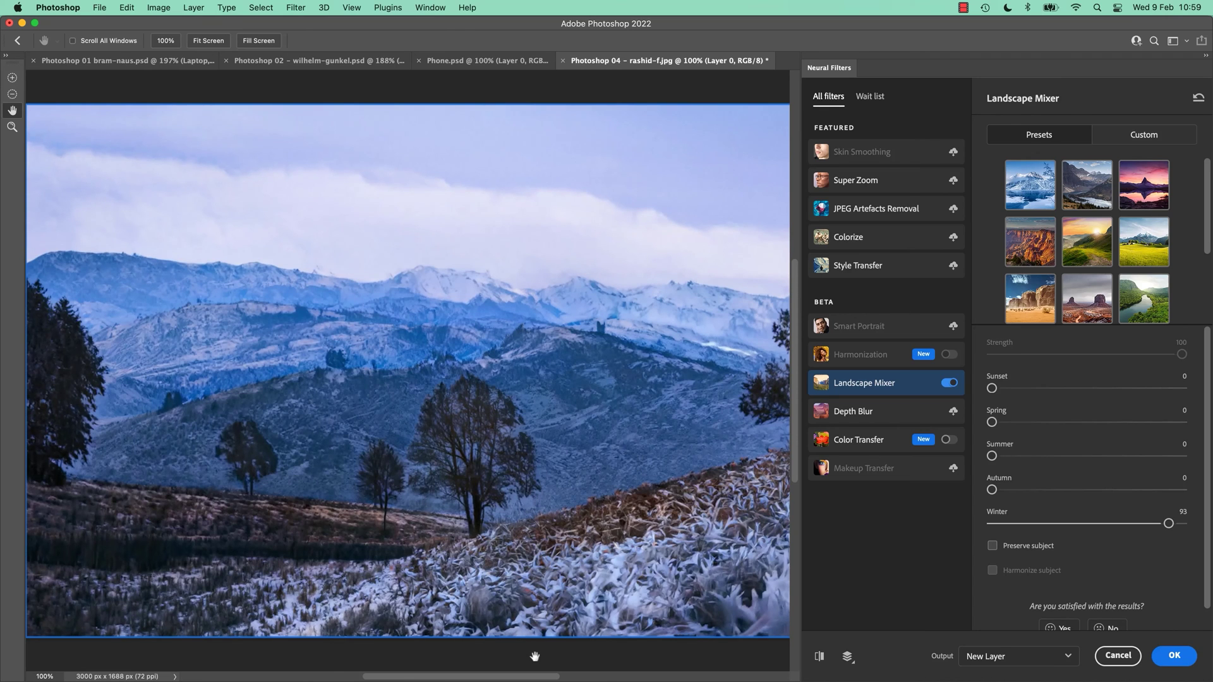
{"action": "left_click", "coordinate": [820, 657]}
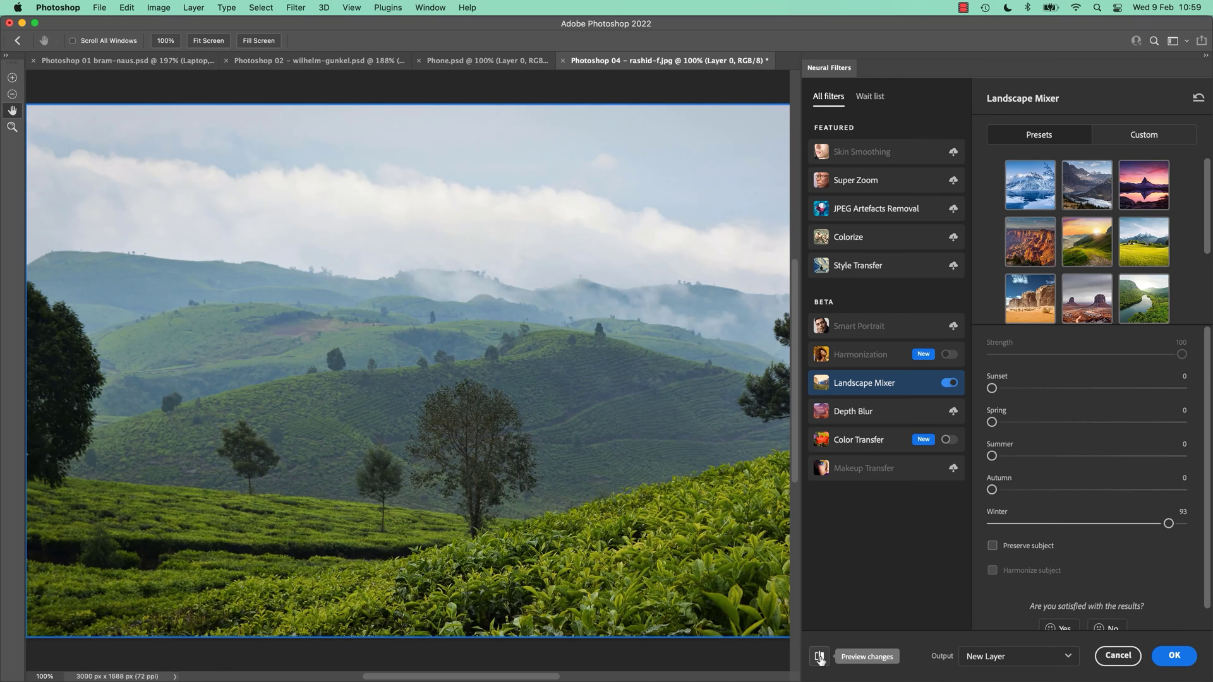
{"action": "left_click", "coordinate": [820, 657]}
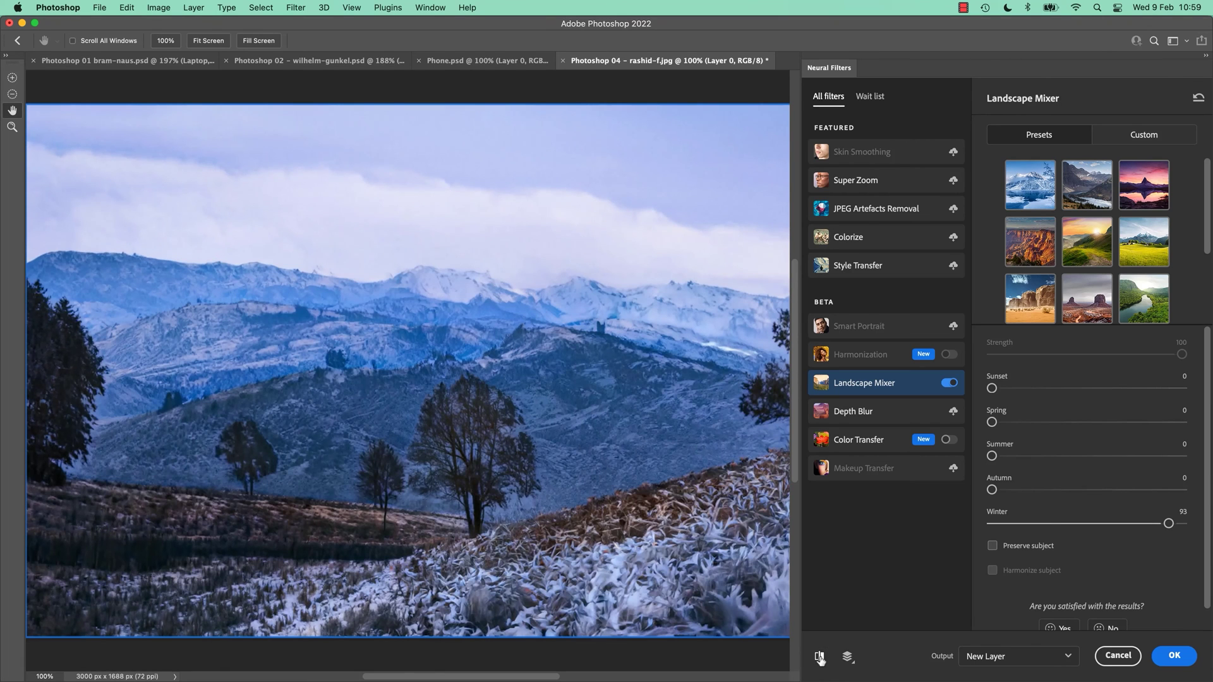
{"action": "left_click", "coordinate": [820, 657]}
{"action": "left_click", "coordinate": [820, 657]}
Step: Reset Winter to 0, set Sunset to 87, and compare the filtered landscape with the original photo
{"action": "left_click_drag", "start_coordinate": [1168, 526], "coordinate": [976, 538]}
{"action": "left_click_drag", "start_coordinate": [992, 388], "coordinate": [1158, 390]}
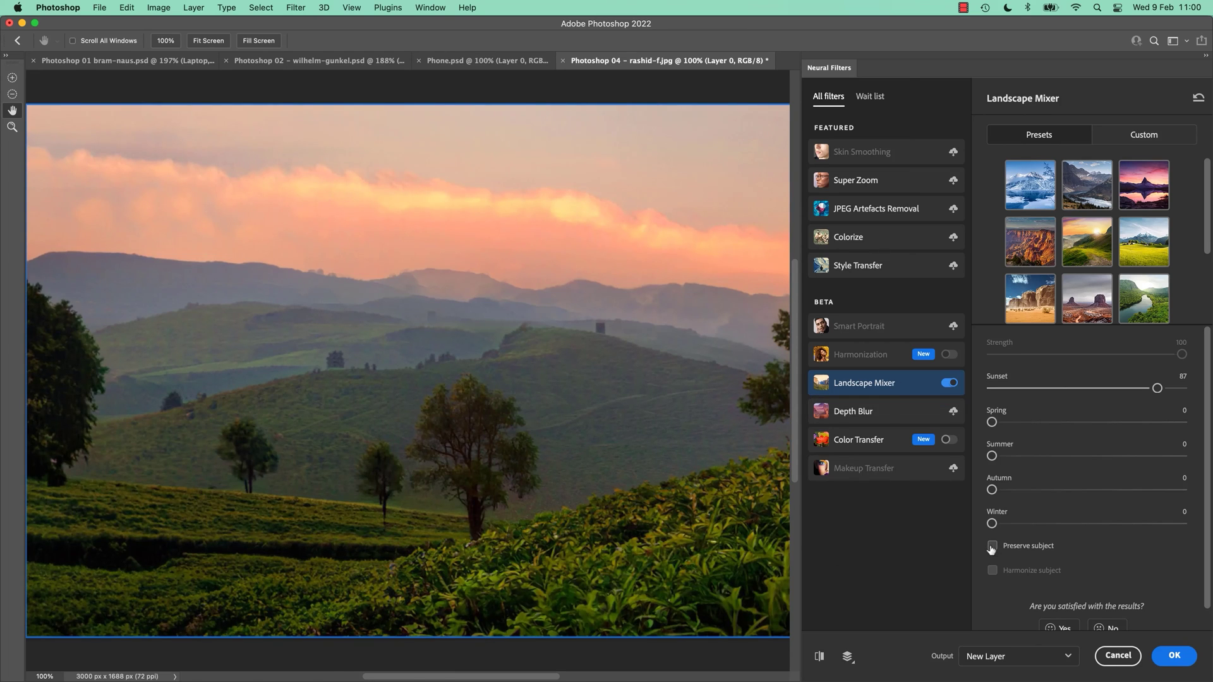
{"action": "left_click", "coordinate": [819, 656]}
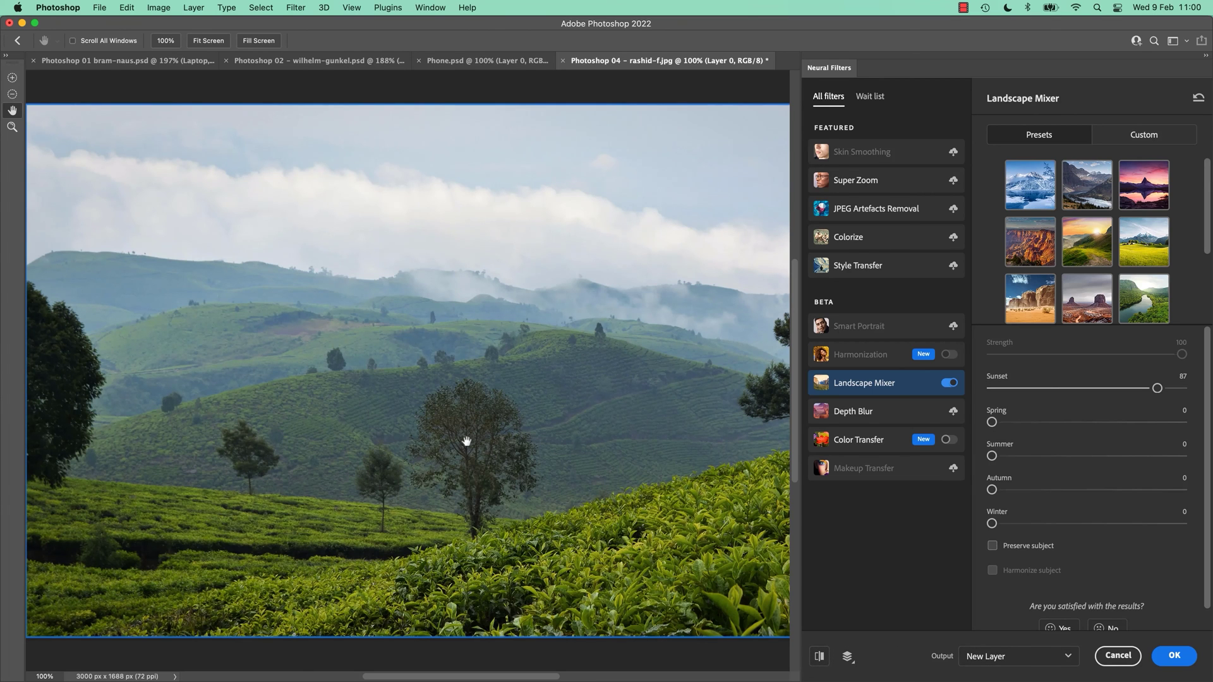
{"action": "left_click", "coordinate": [820, 656]}
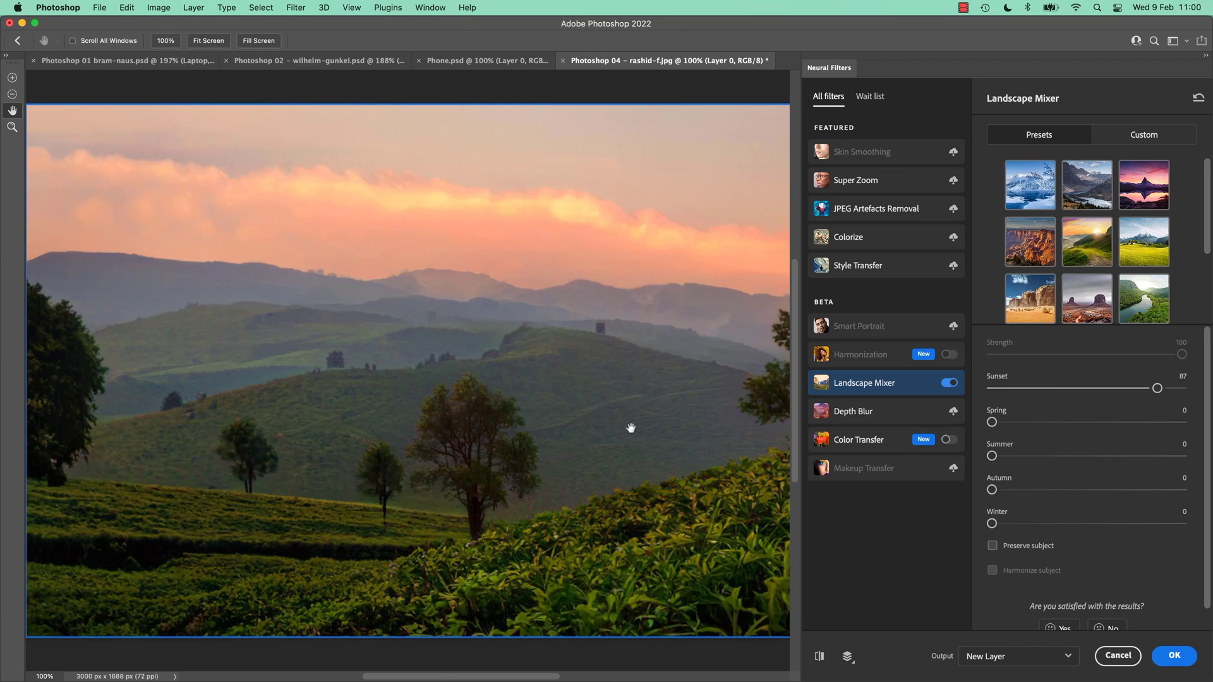
{"action": "left_click", "coordinate": [819, 657]}
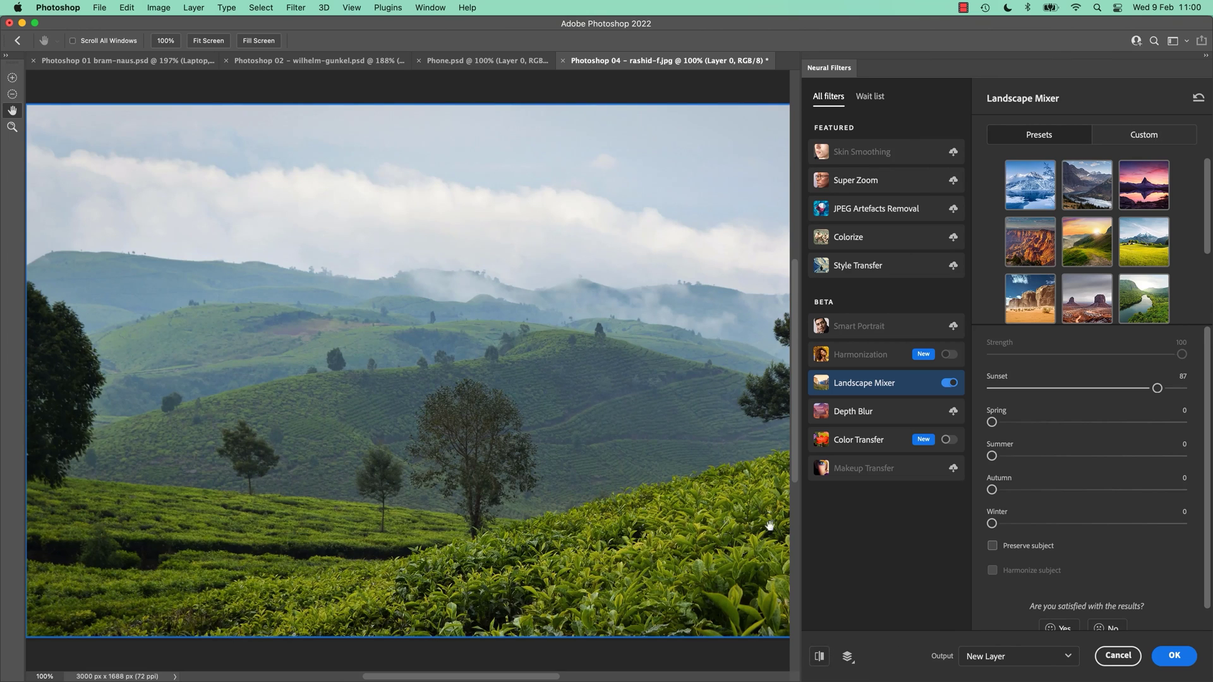
{"action": "left_click", "coordinate": [819, 657]}
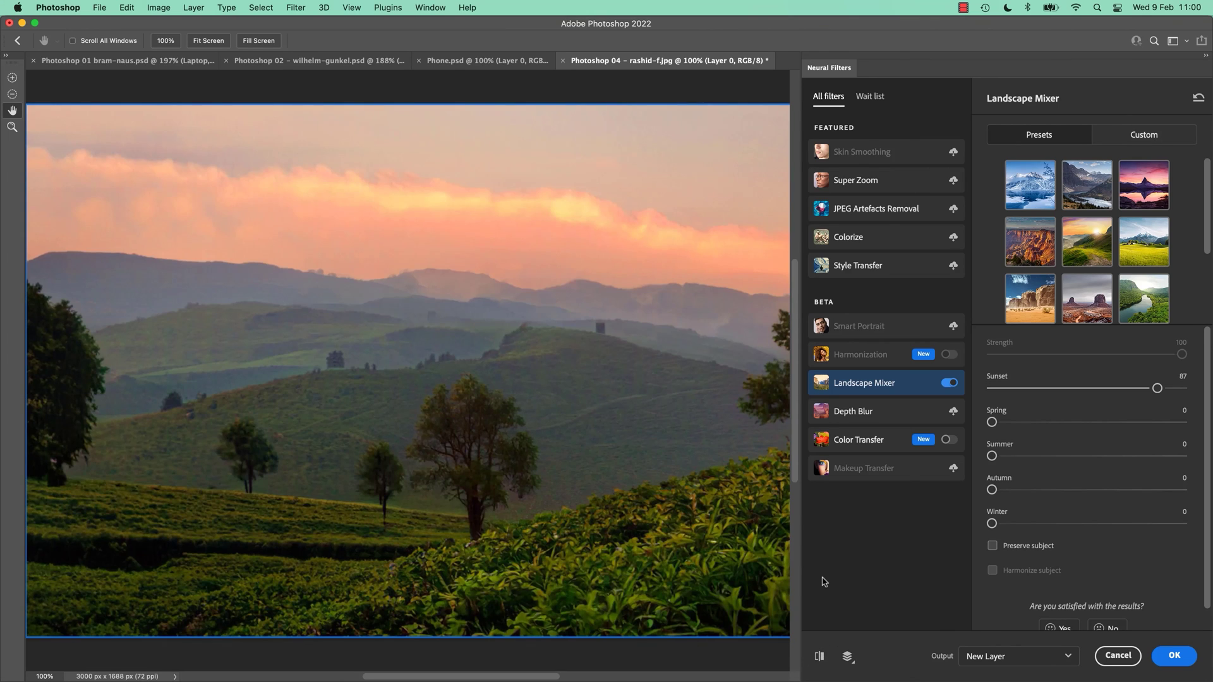